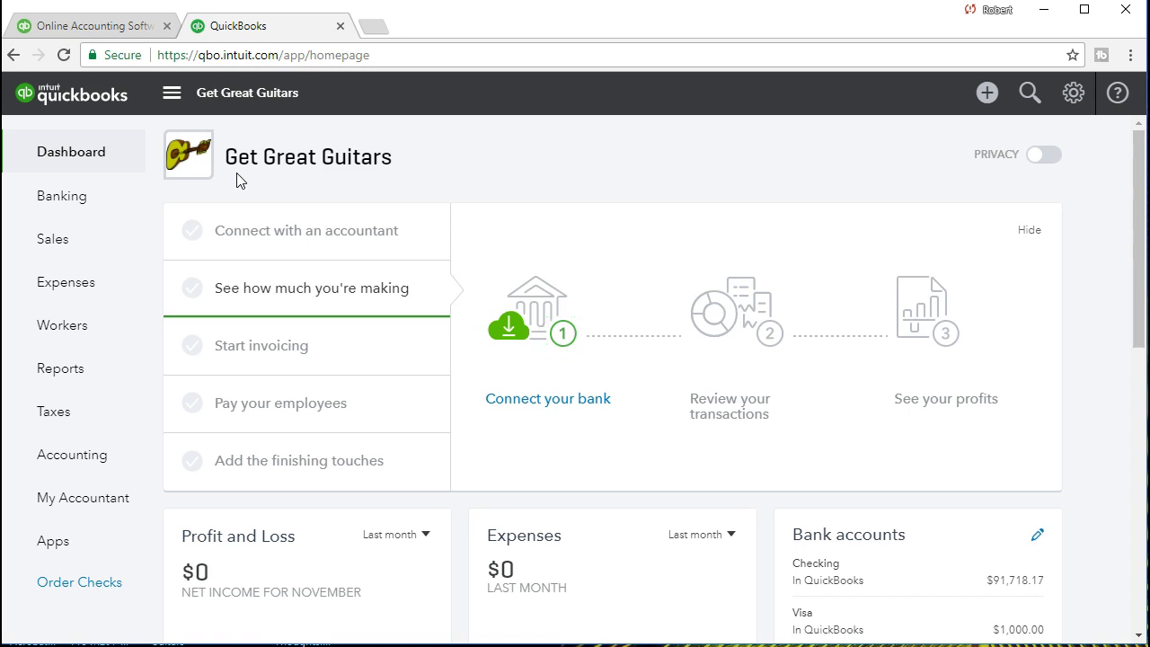
Step: Open the Balance Sheet report by searching 'bal' in the reports list
left_click(222, 252)
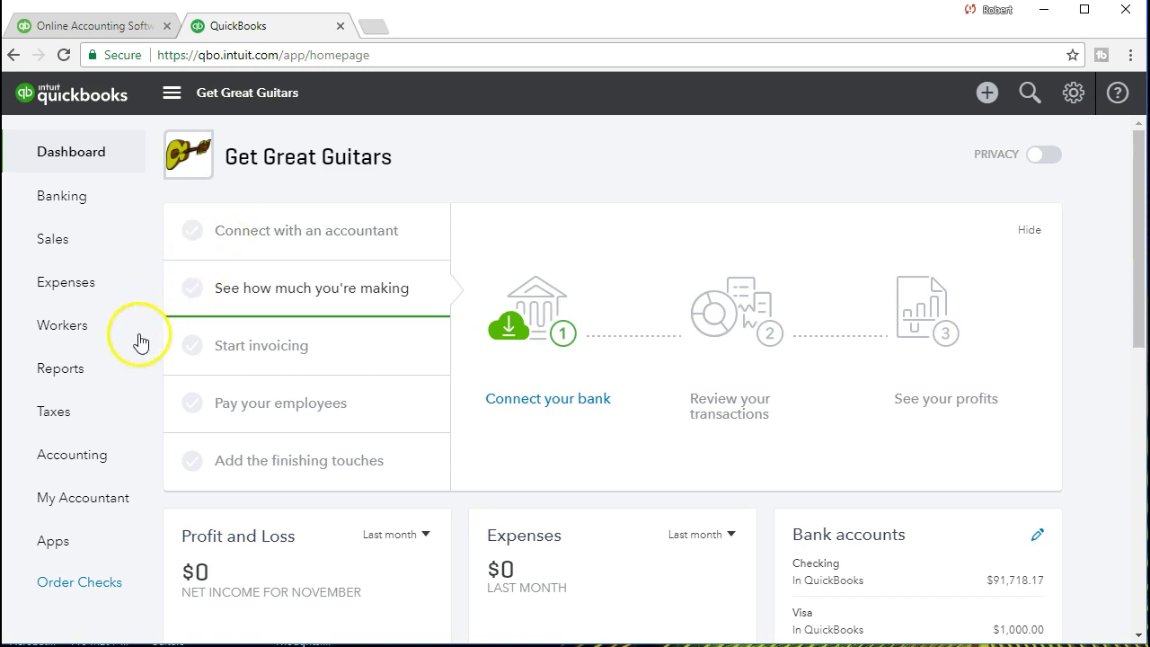
left_click(111, 377)
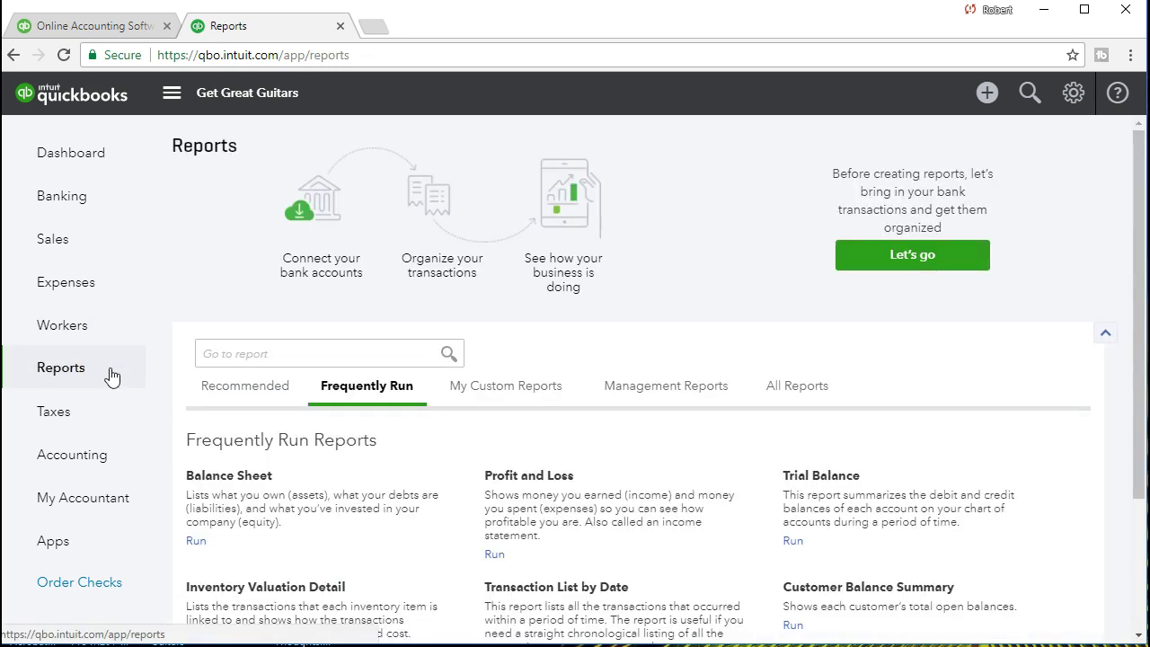
left_click(303, 354)
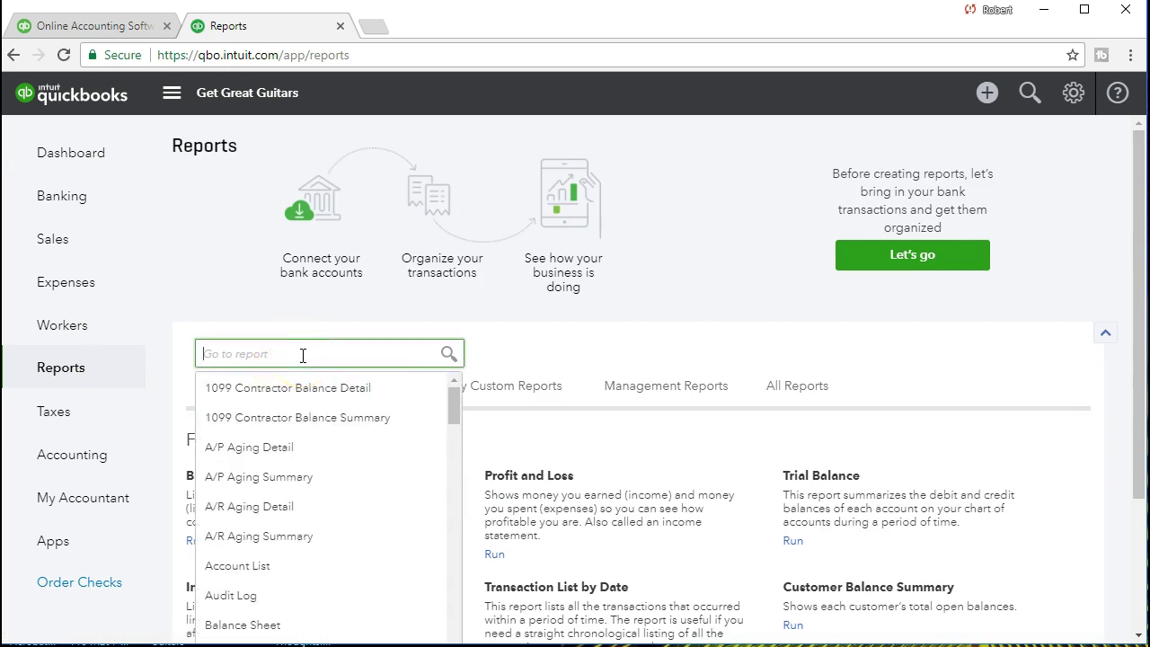
type("bal")
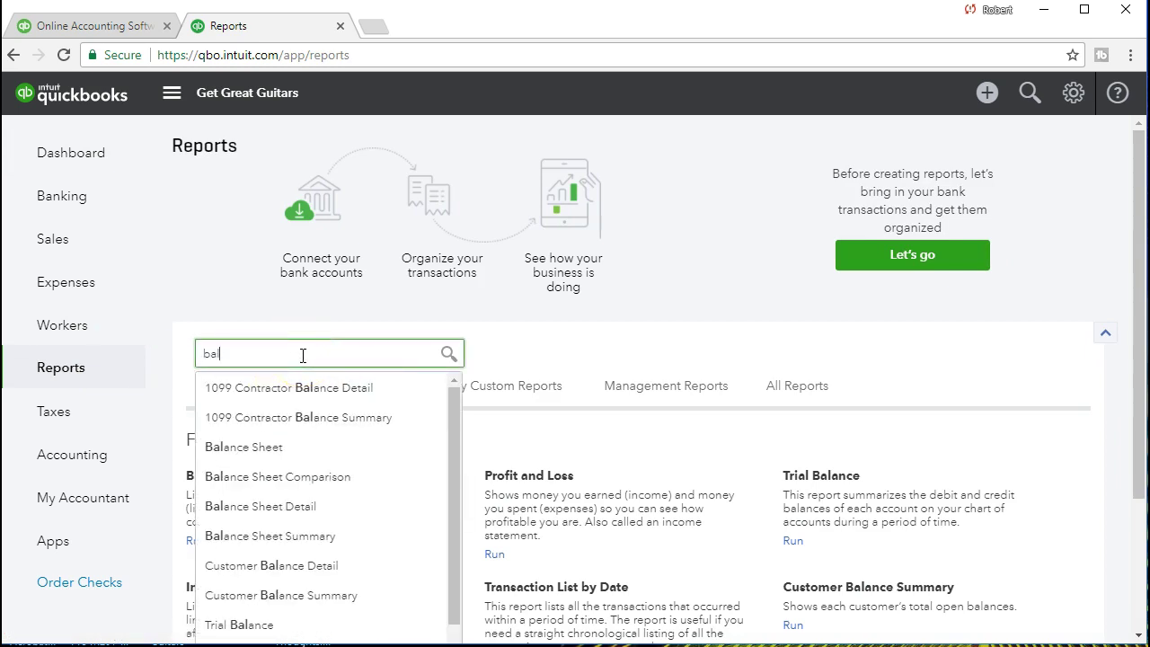
left_click(286, 454)
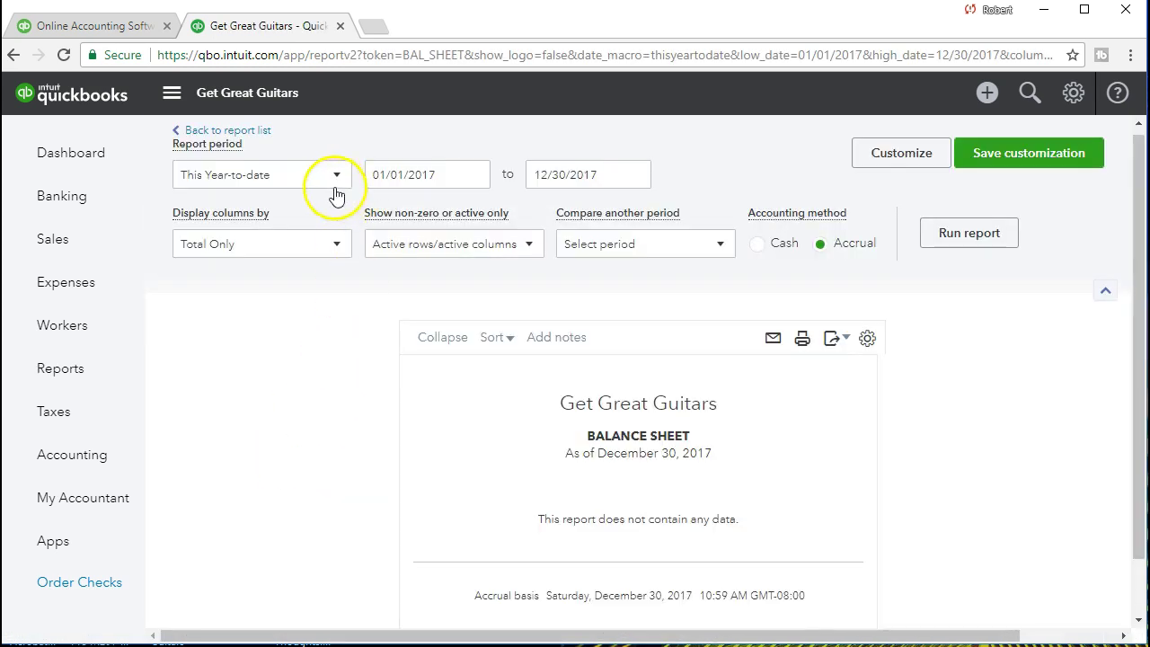
Step: Set the Balance Sheet period to 02/01/2021 through 02/28/2021 and run it
left_click(451, 178)
type("0")
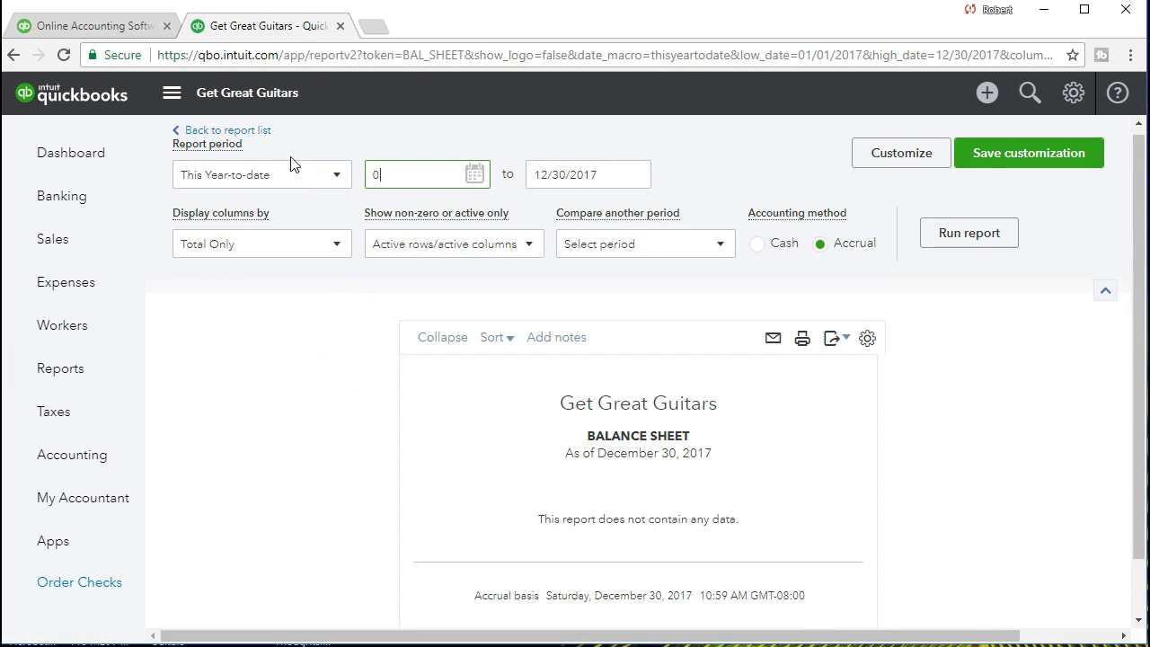
type("22821")
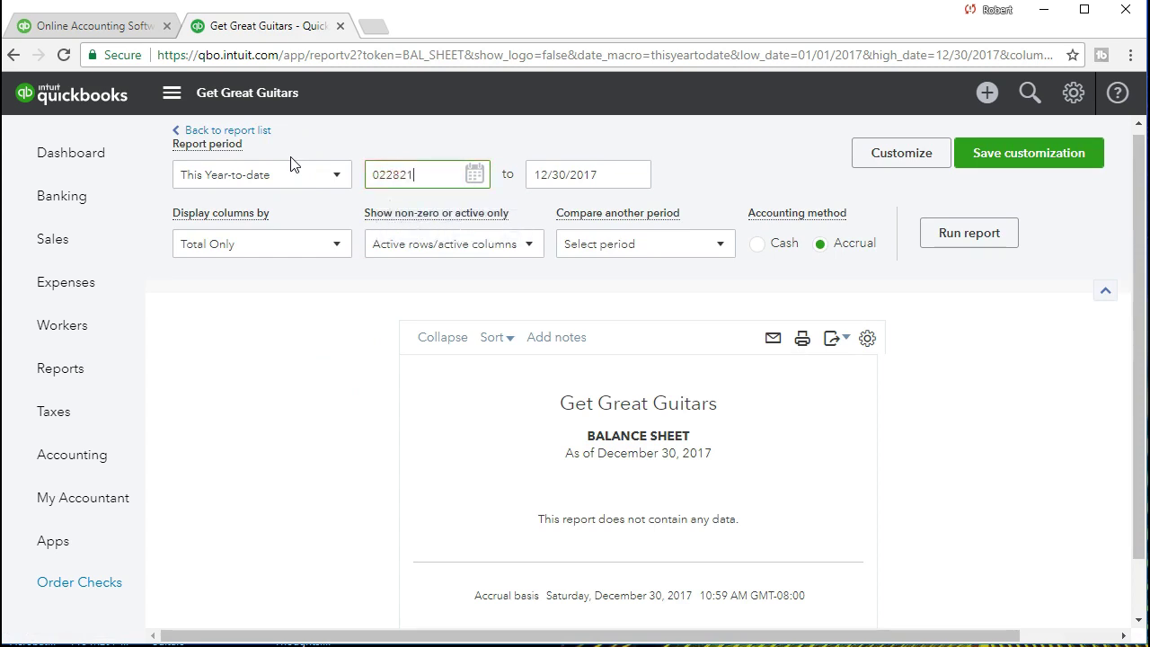
key("Tab")
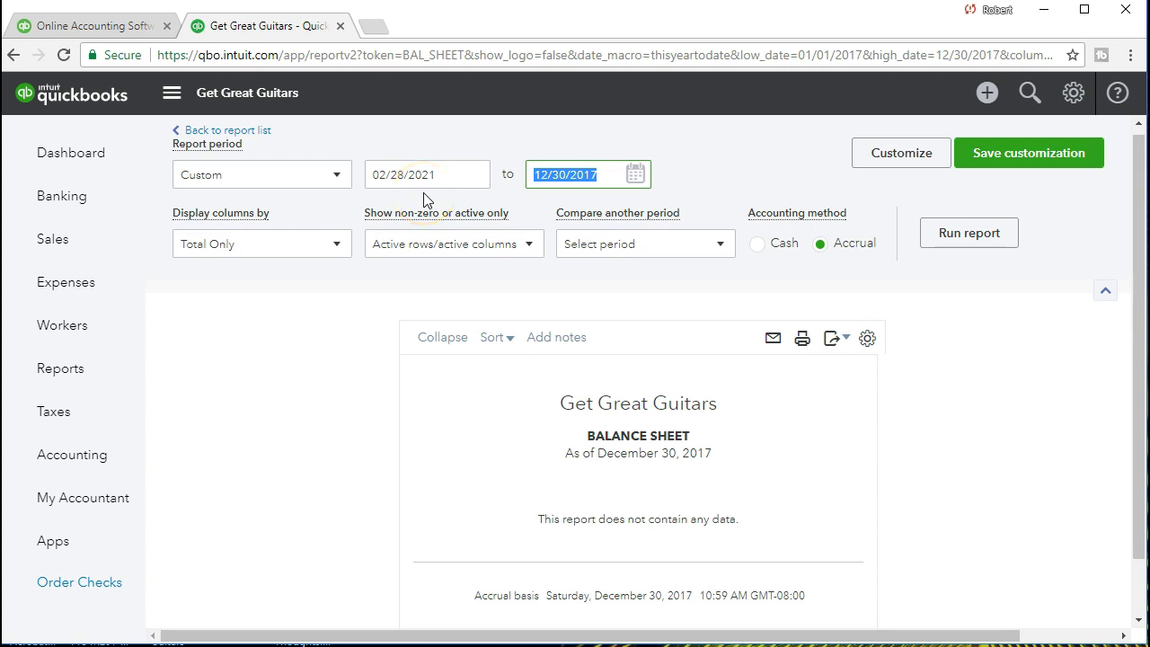
left_click(439, 175)
key("Home")
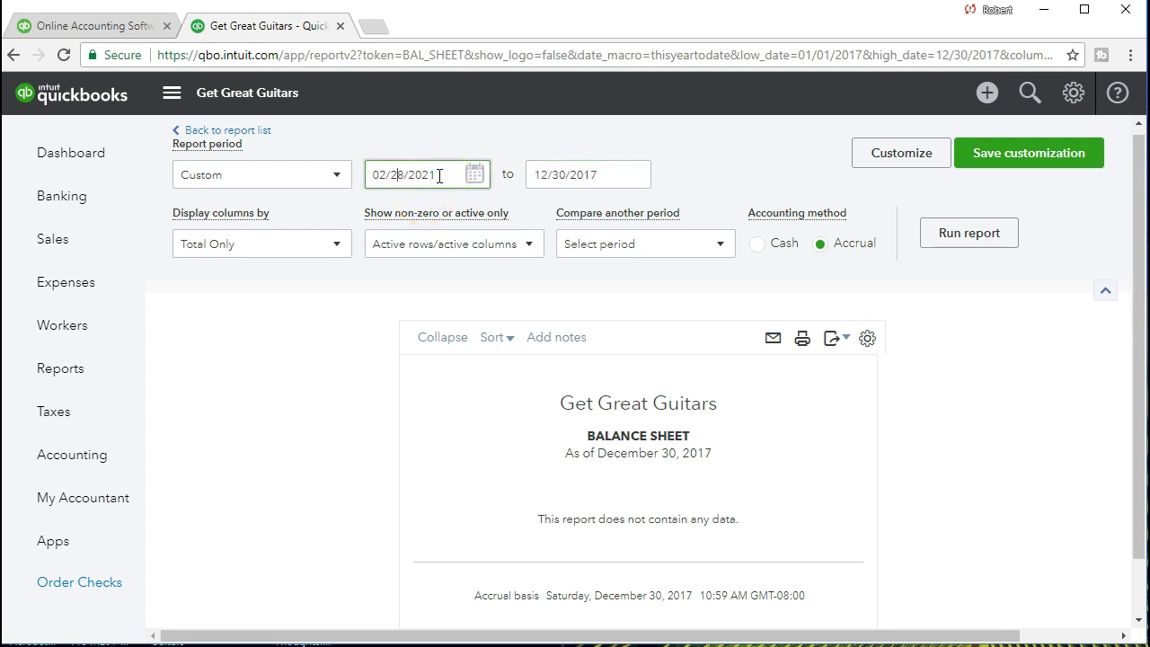
key("BackSpace")
key("BackSpace")
type("01")
key("Tab")
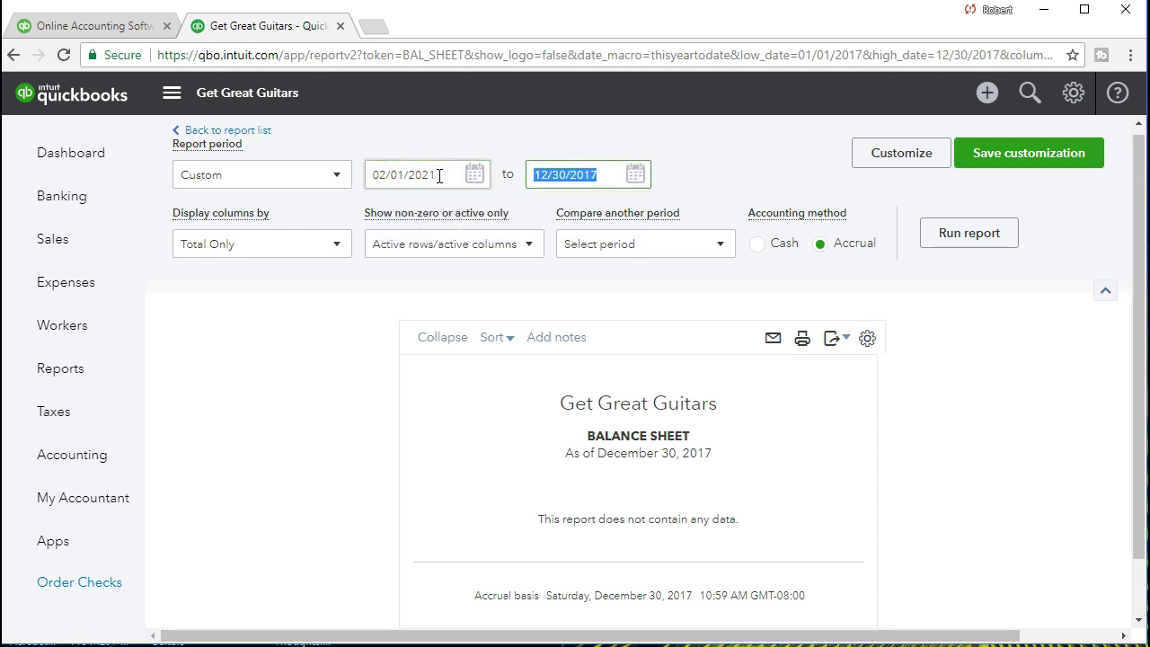
type("02282021")
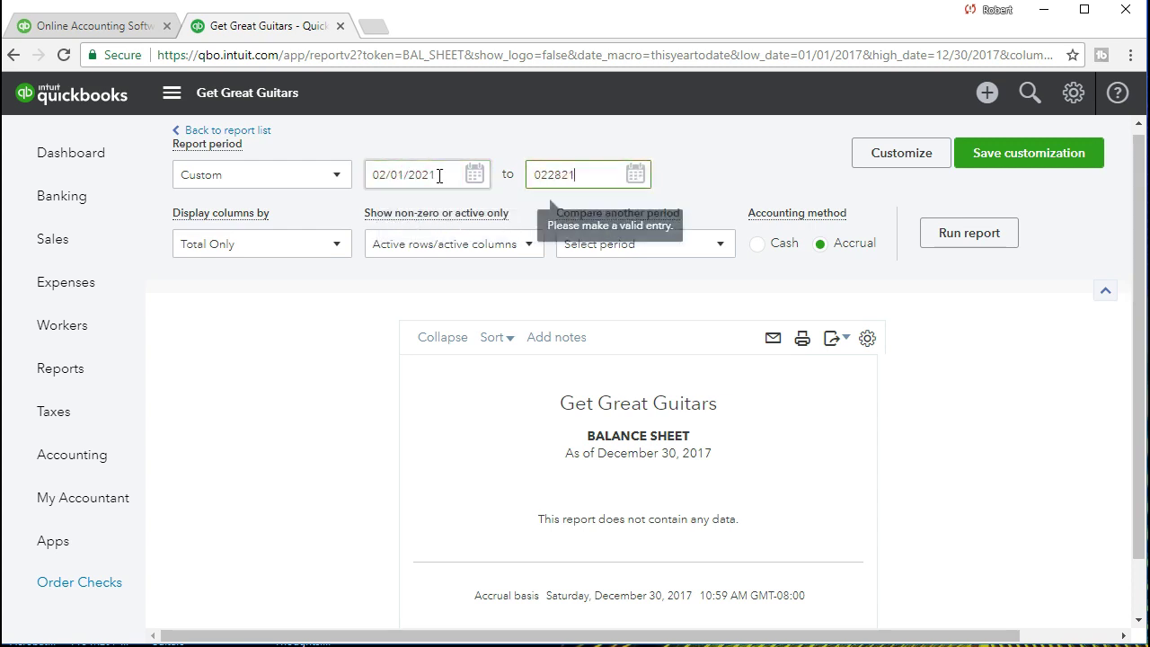
key("Tab")
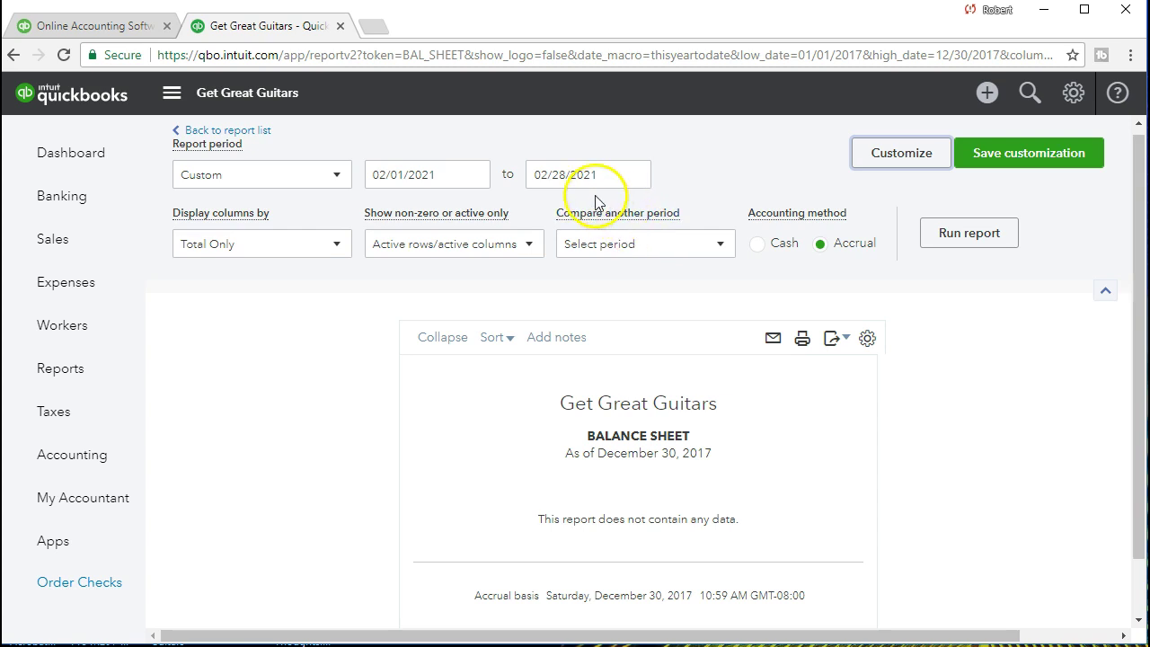
left_click(939, 233)
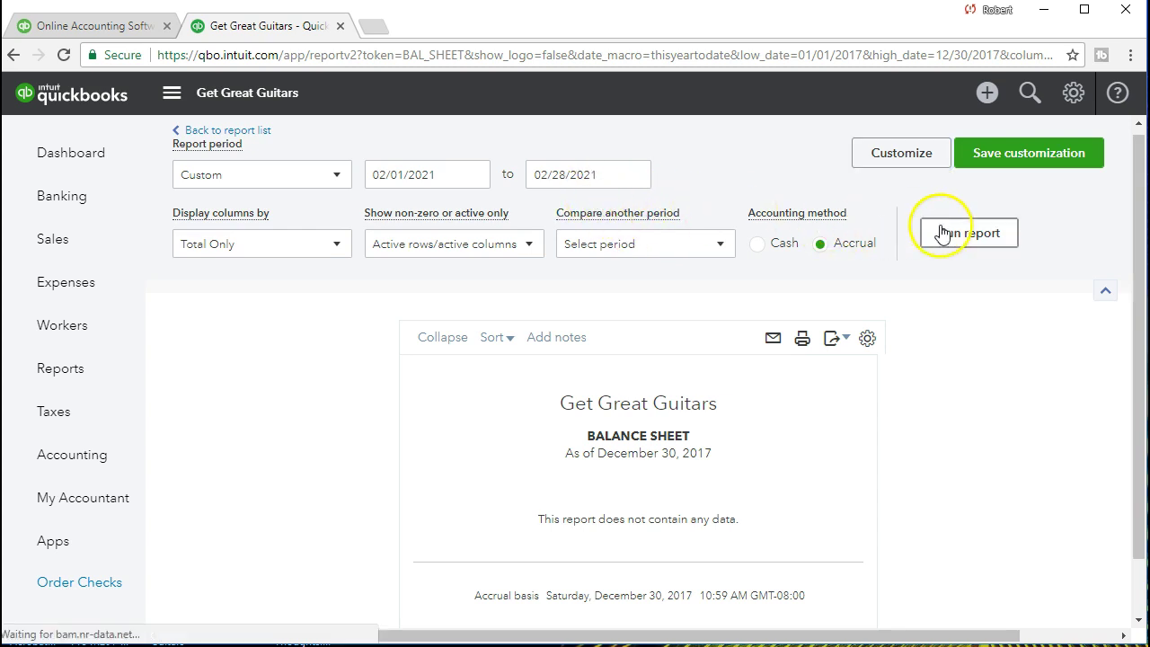
Step: Check Checking at 91,718.17 and Short-Term Investments at 12,000.00 on the February balance sheet
scroll(688, 437, "down", 3)
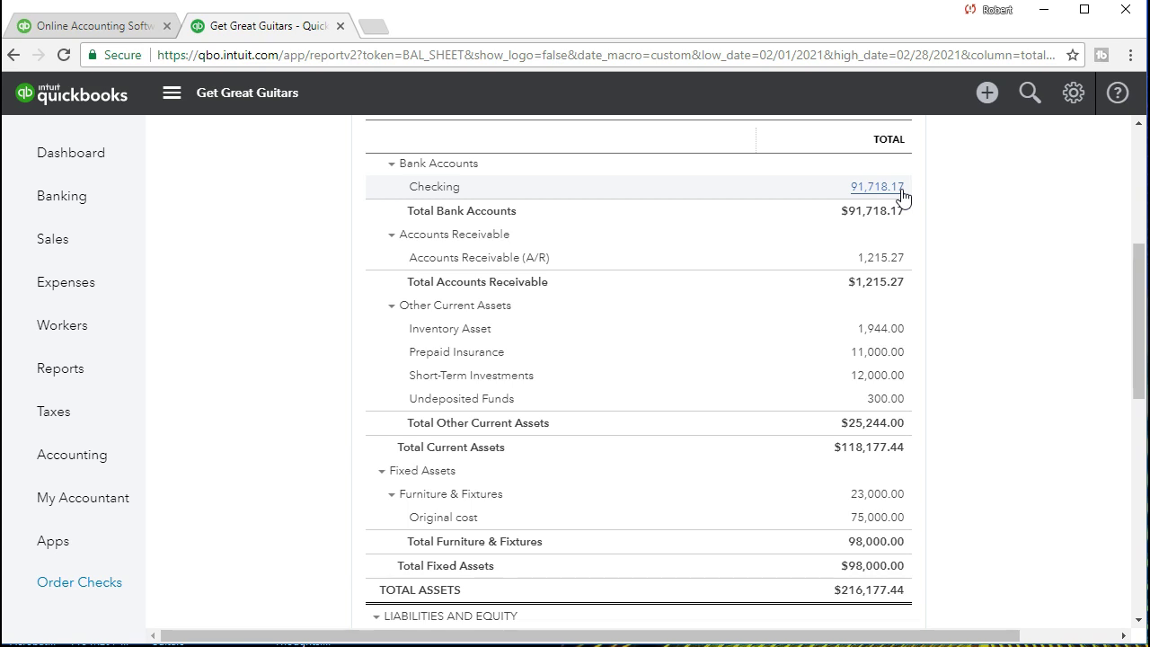
left_click(902, 384)
Step: Create a new Bank Deposit into Checking and start the first Add New Deposits line
left_click(988, 99)
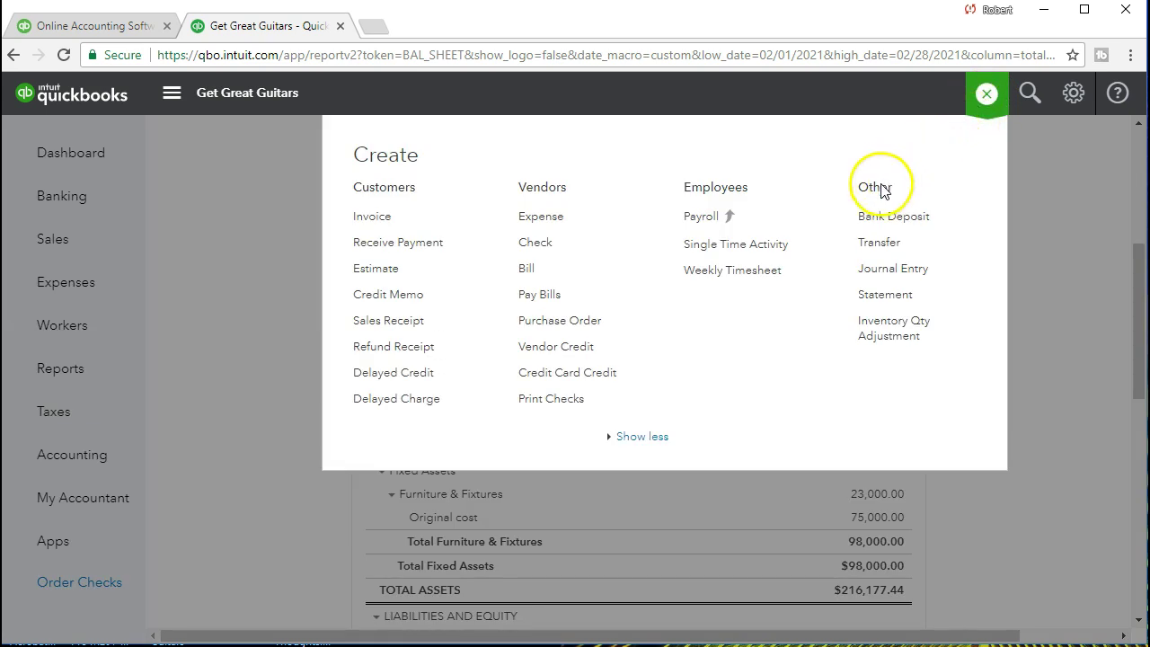
left_click(933, 225)
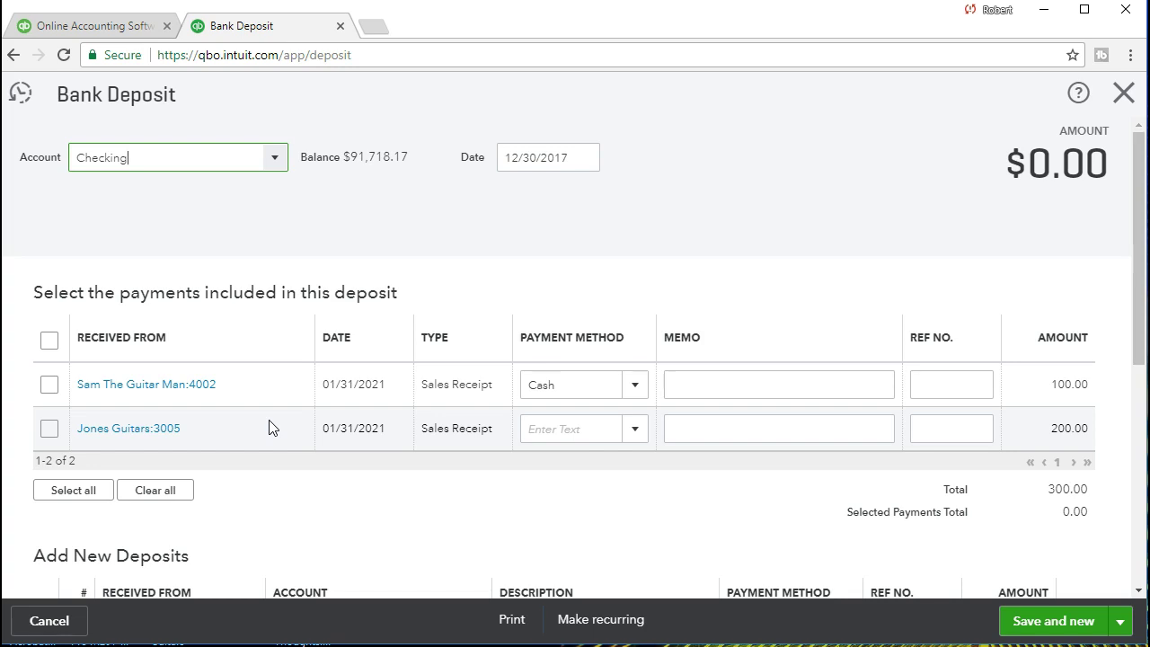
scroll(336, 492, "down", 2)
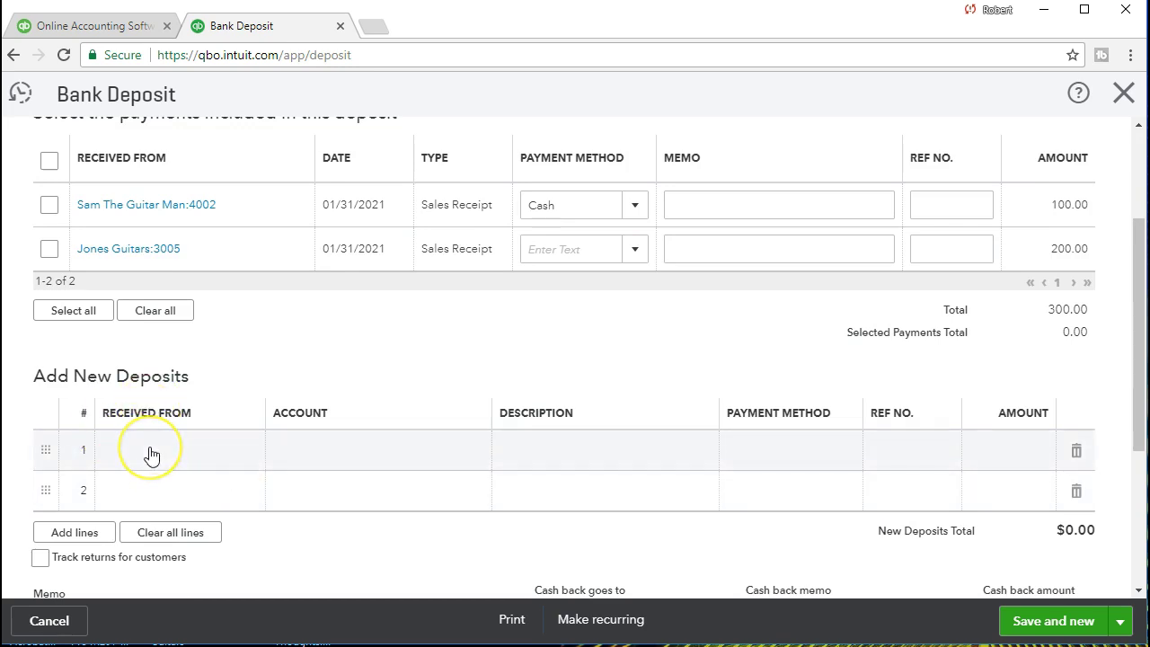
left_click(150, 450)
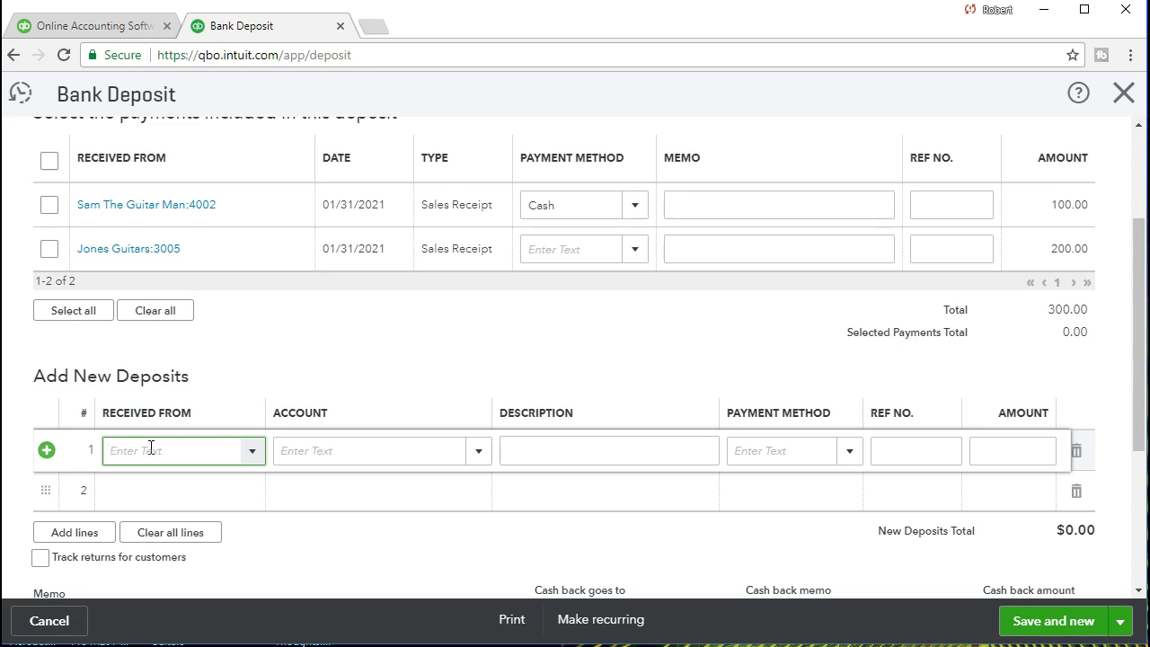
Step: Enter Chase as the first line's payer and Short-Term Investments as its account
type("Cha")
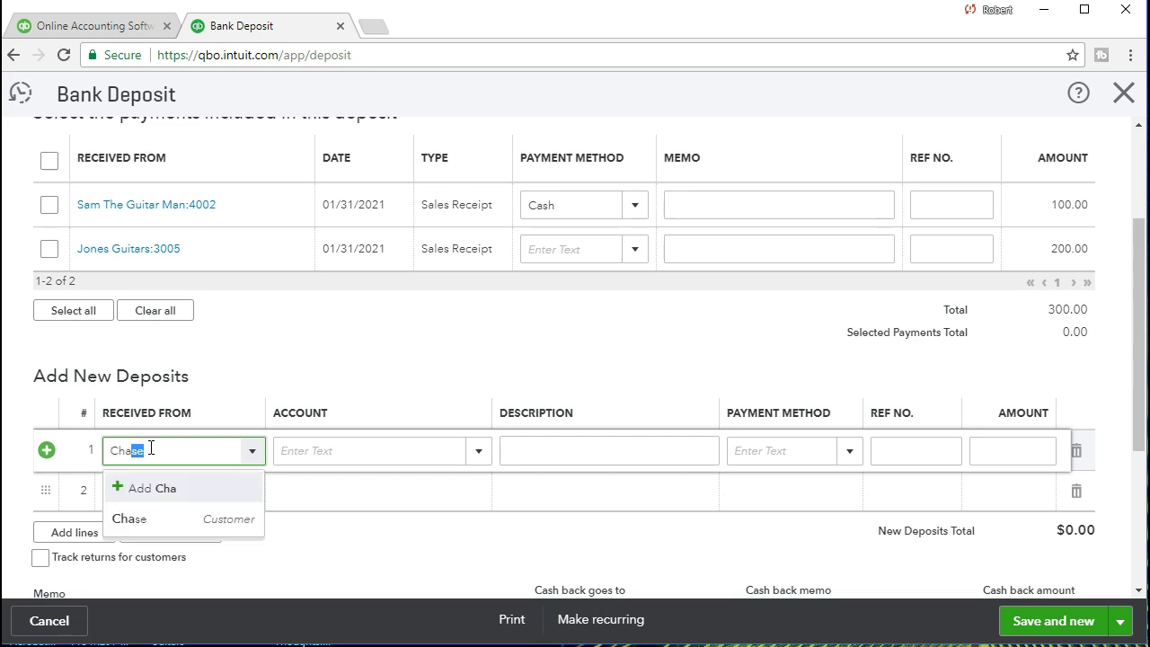
type("se")
key("Tab")
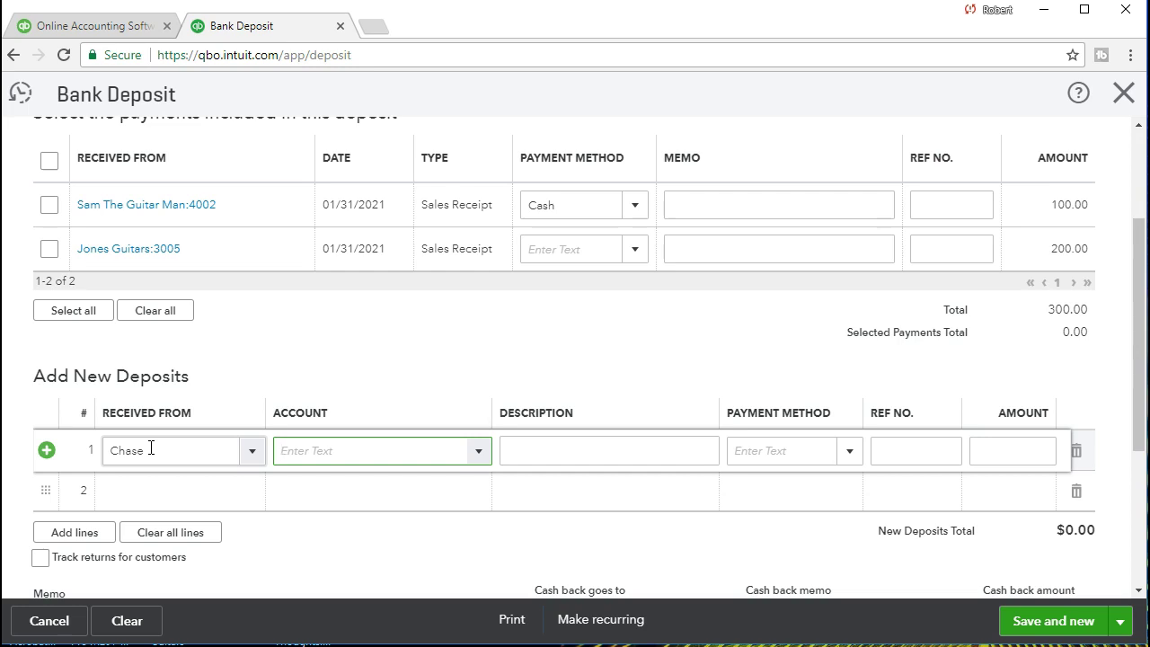
type("Short-Term Investments")
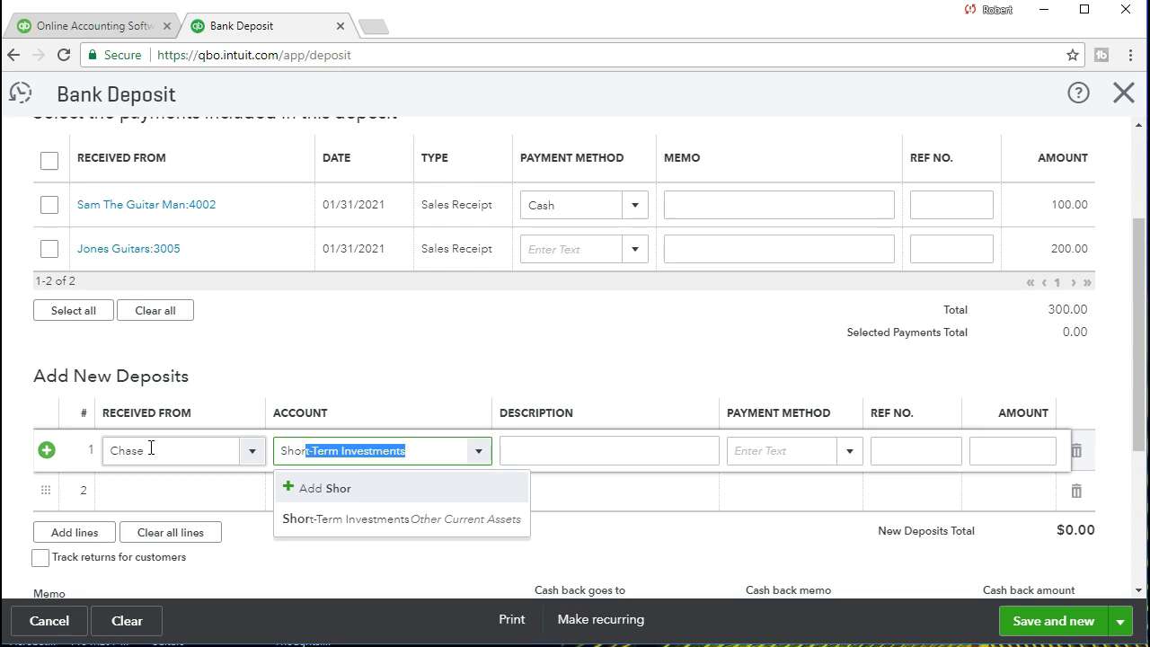
left_click(345, 520)
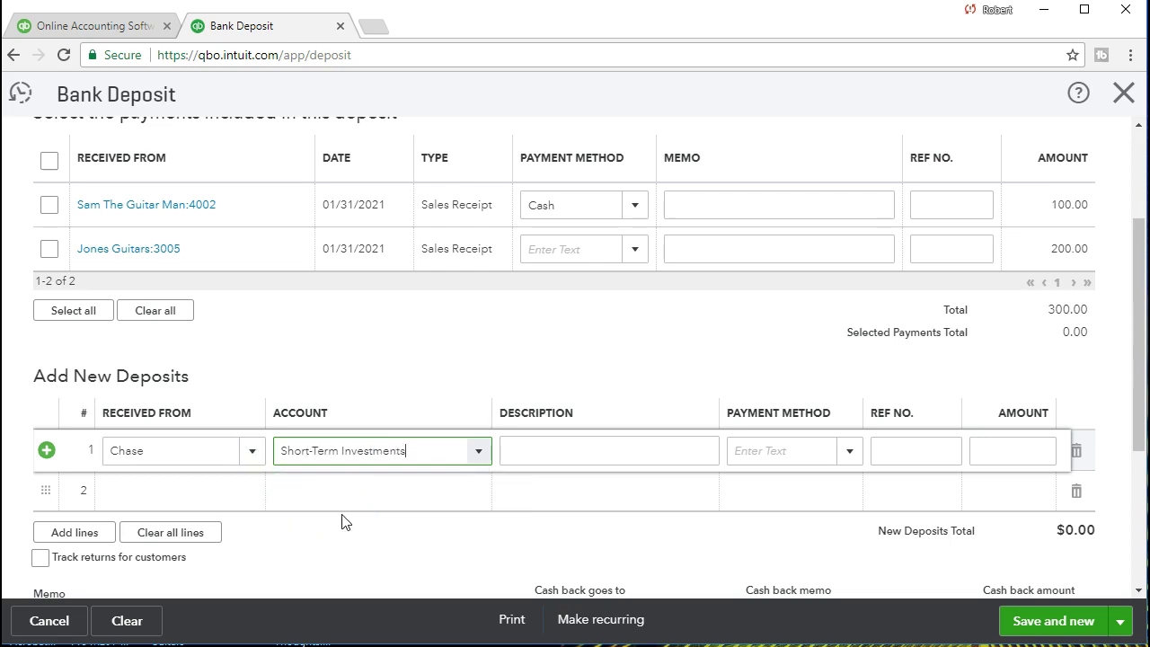
key("Tab")
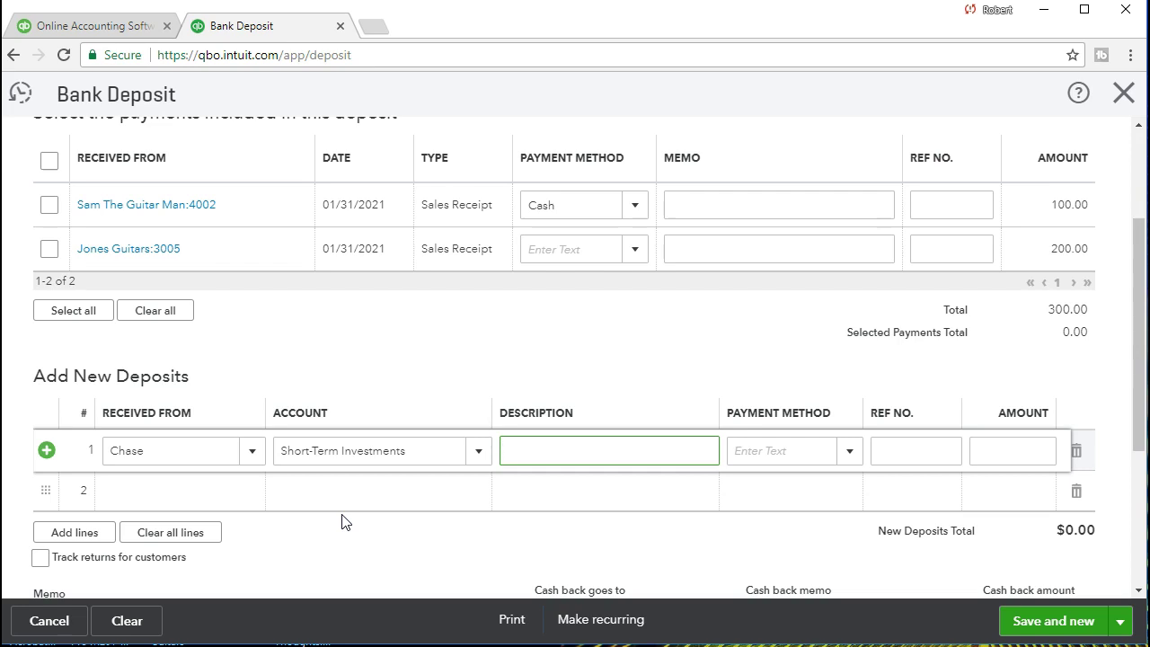
key("Tab")
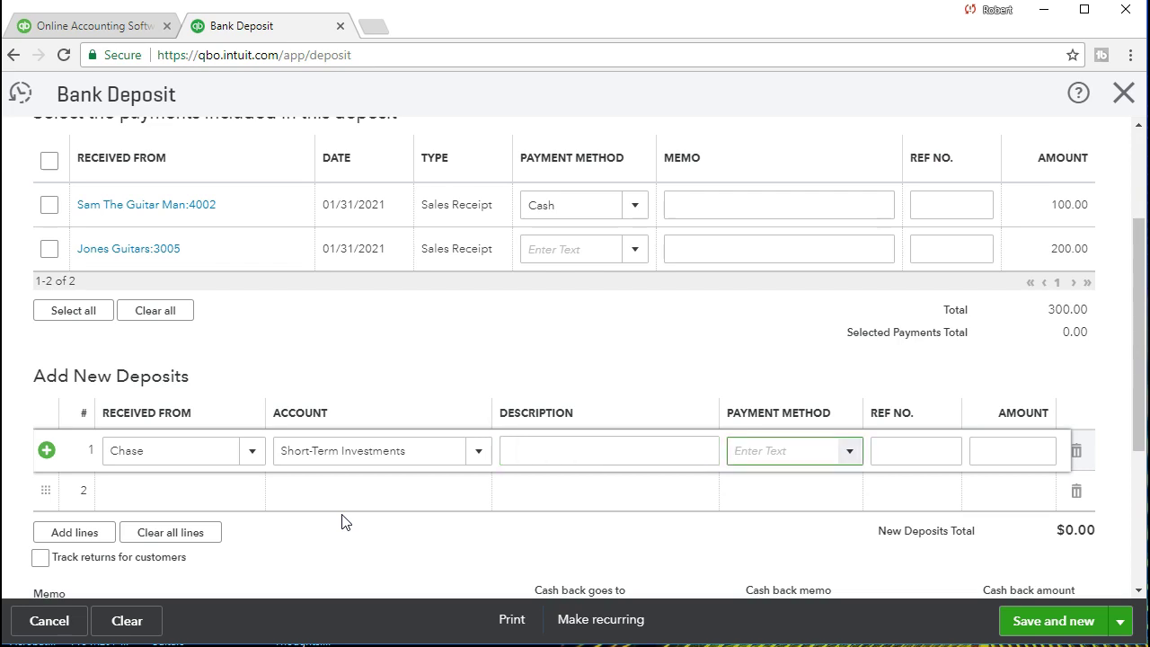
Step: Set the first line's payment method to Cash and amount to 12,000.00
left_click(366, 522)
left_click(770, 476)
left_click(850, 451)
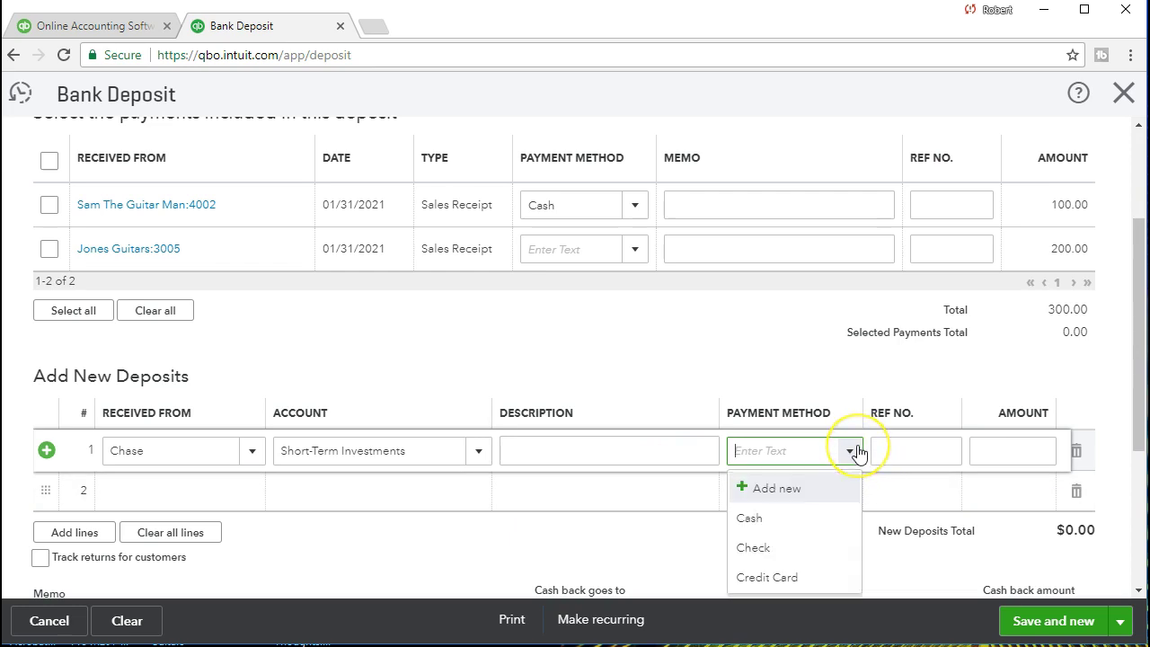
left_click(788, 522)
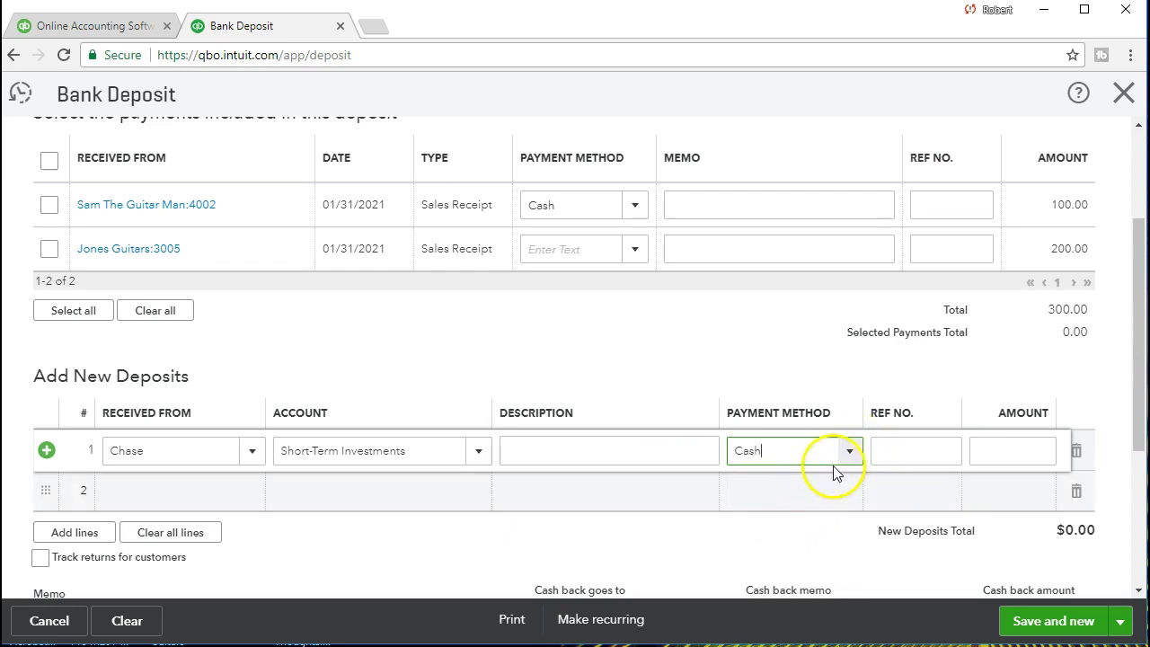
key("Tab")
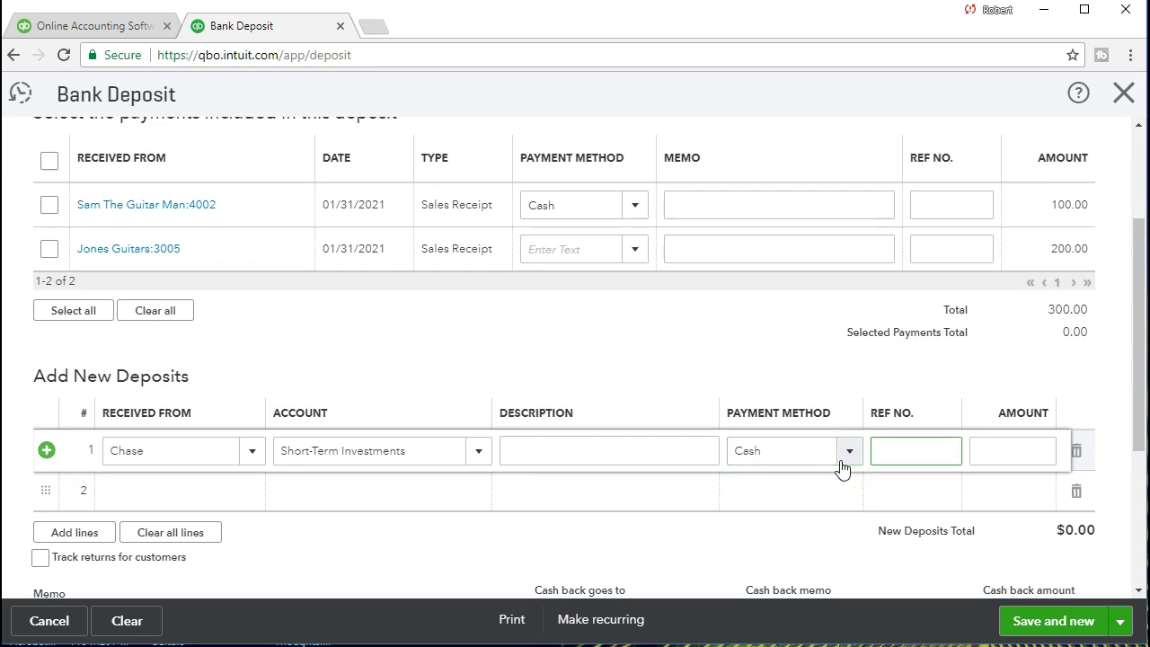
key("Tab")
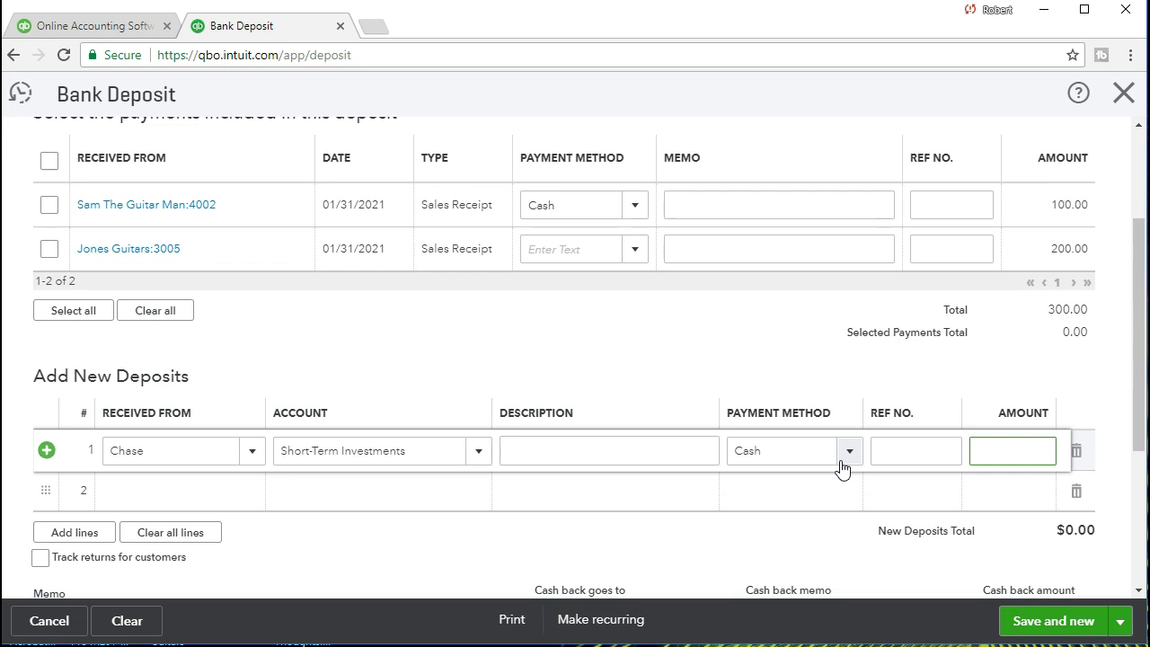
type("12000")
key("Tab")
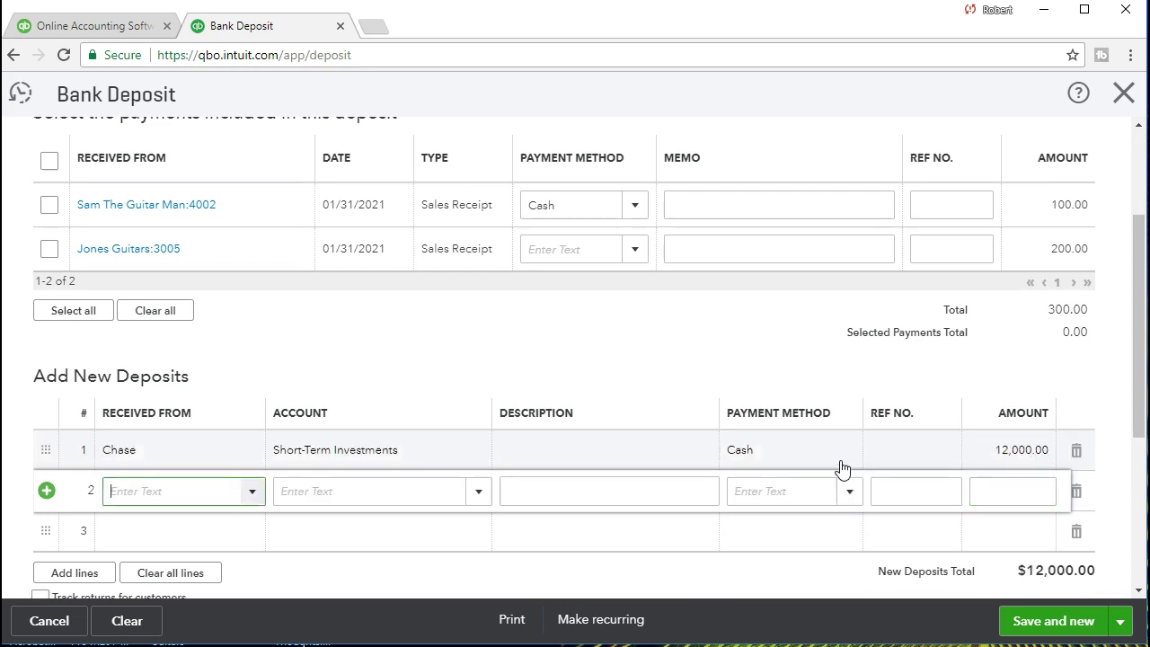
left_click(342, 477)
Step: Enter Chase as line 2's payer and add a new account named 'Interest Income'
type("Ch")
key("Tab")
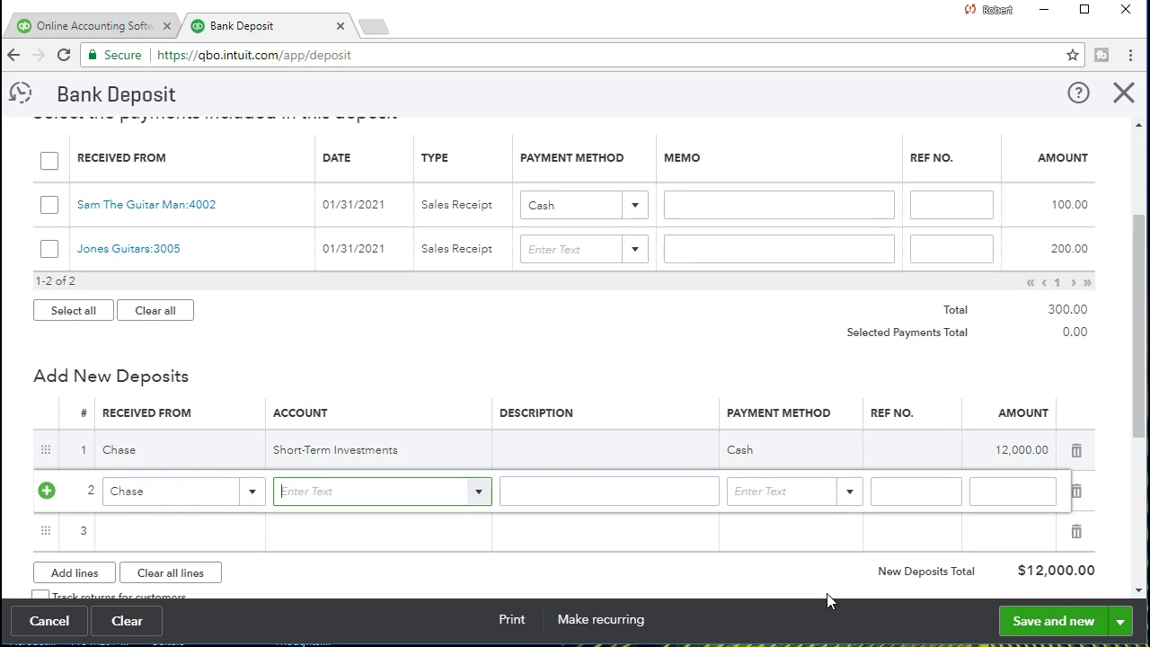
type("Inter")
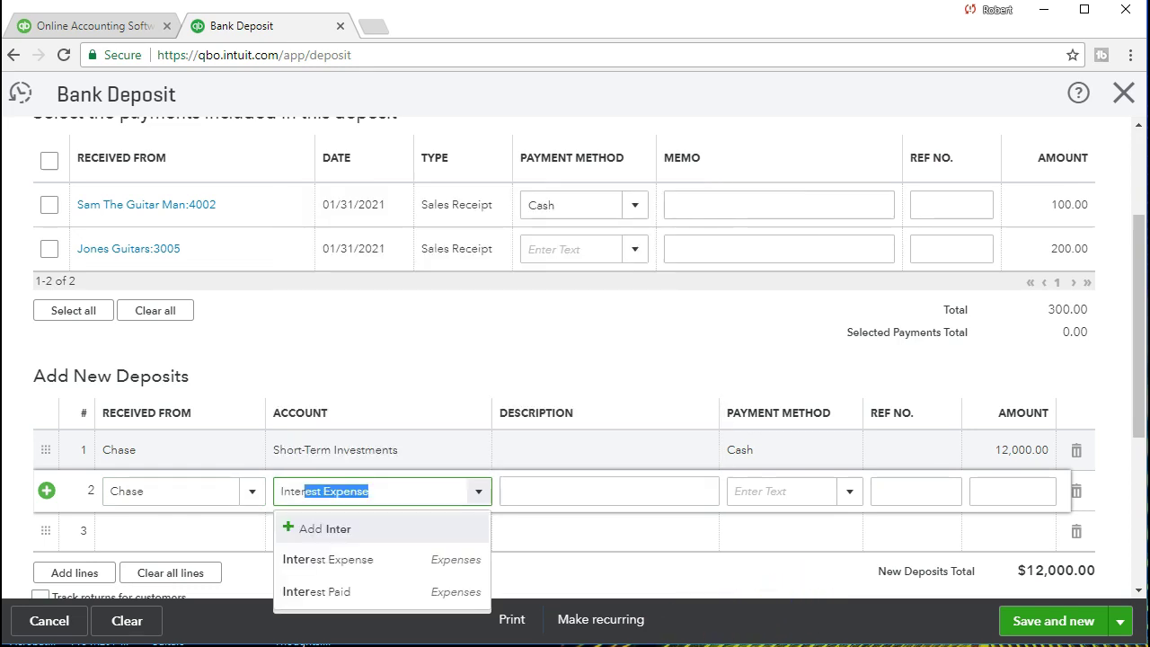
type("est Income")
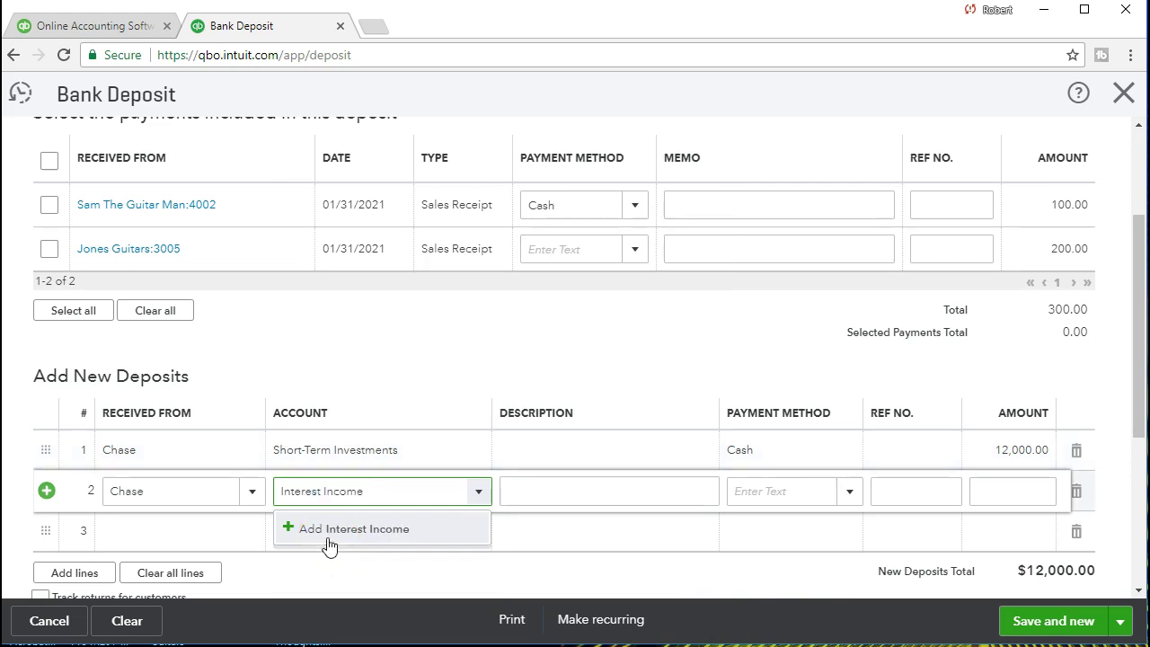
left_click(329, 545)
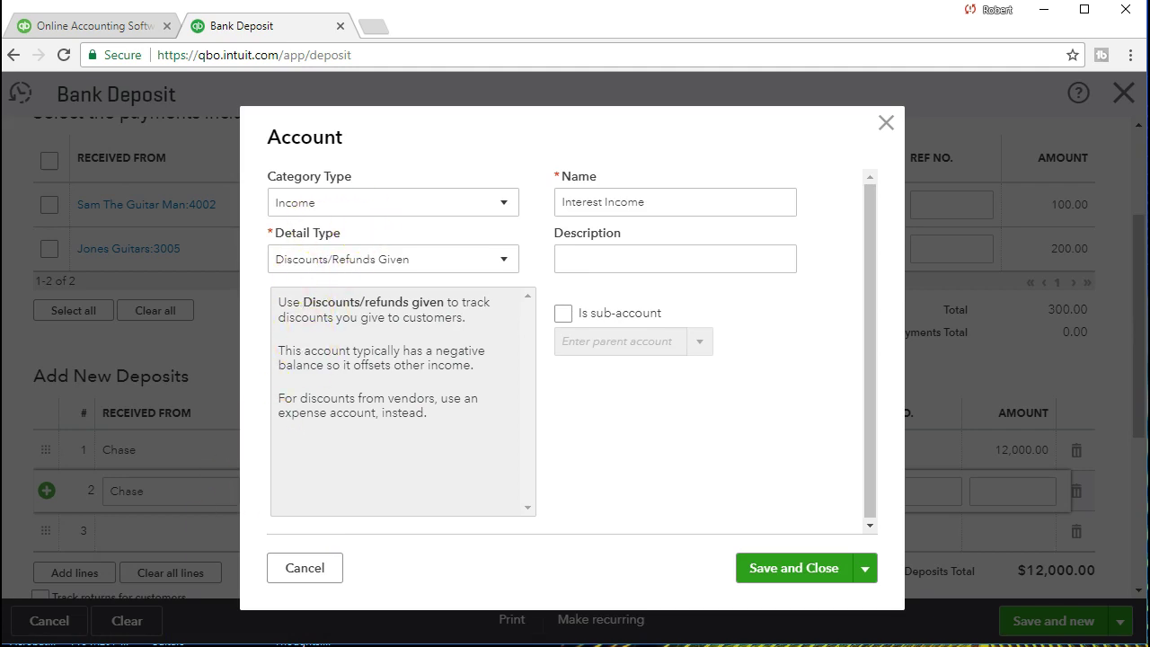
Step: Save Interest Income as an Other Income account with detail type Interest Earned
left_click(421, 205)
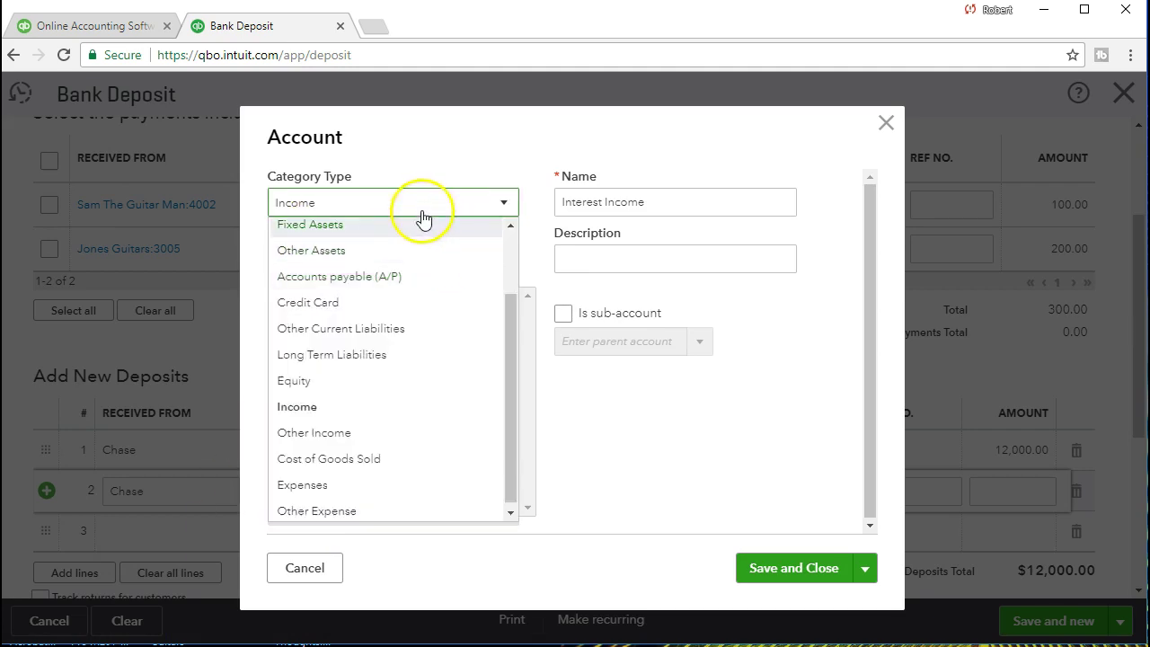
left_click(504, 209)
left_click(503, 204)
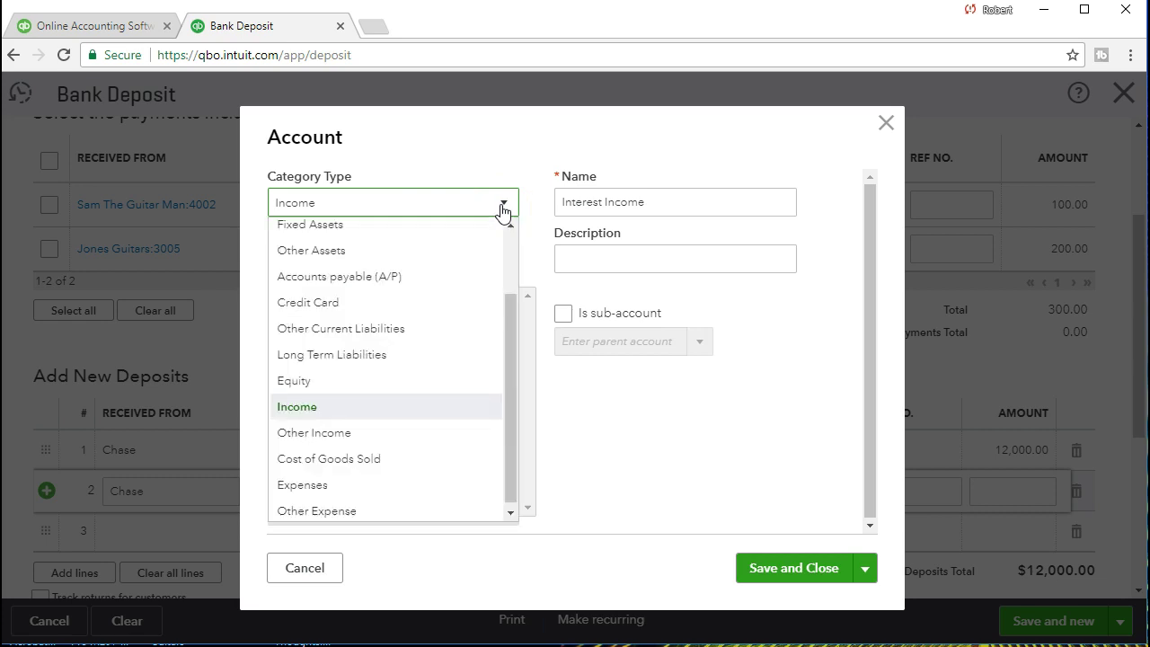
left_click(391, 434)
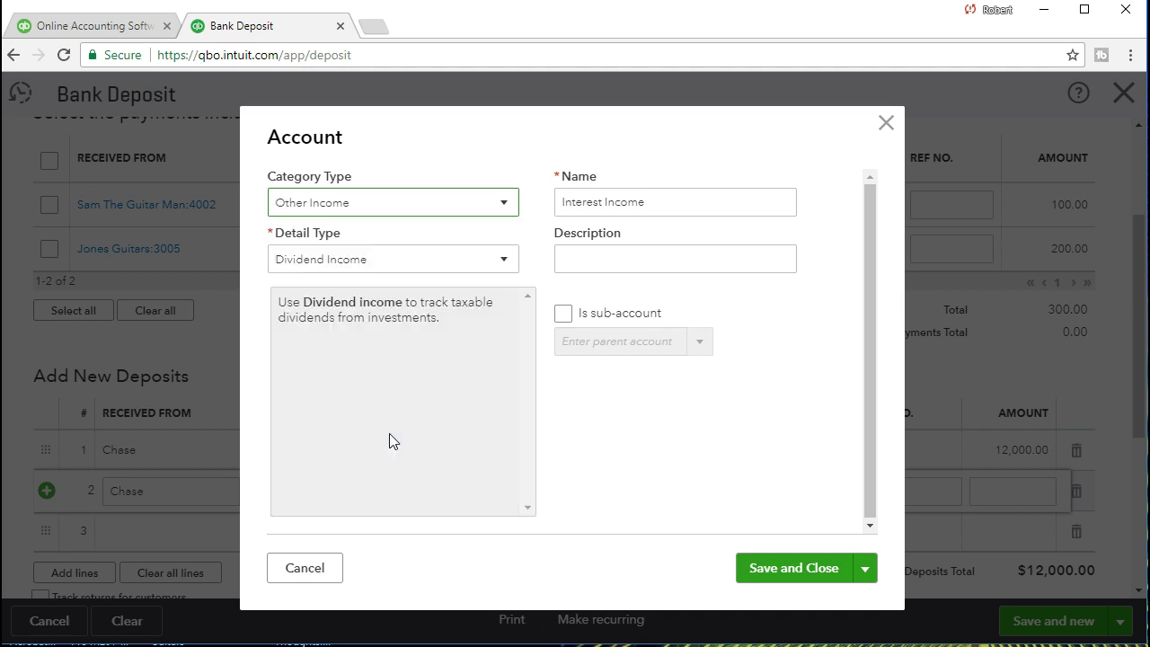
left_click(486, 267)
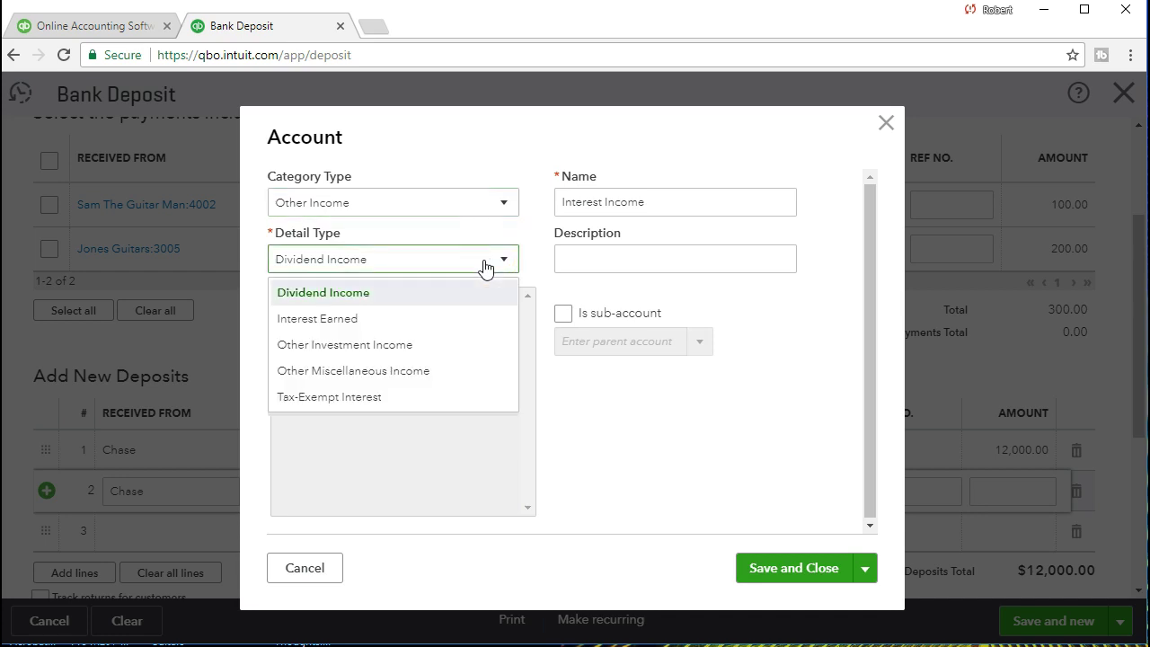
left_click(434, 320)
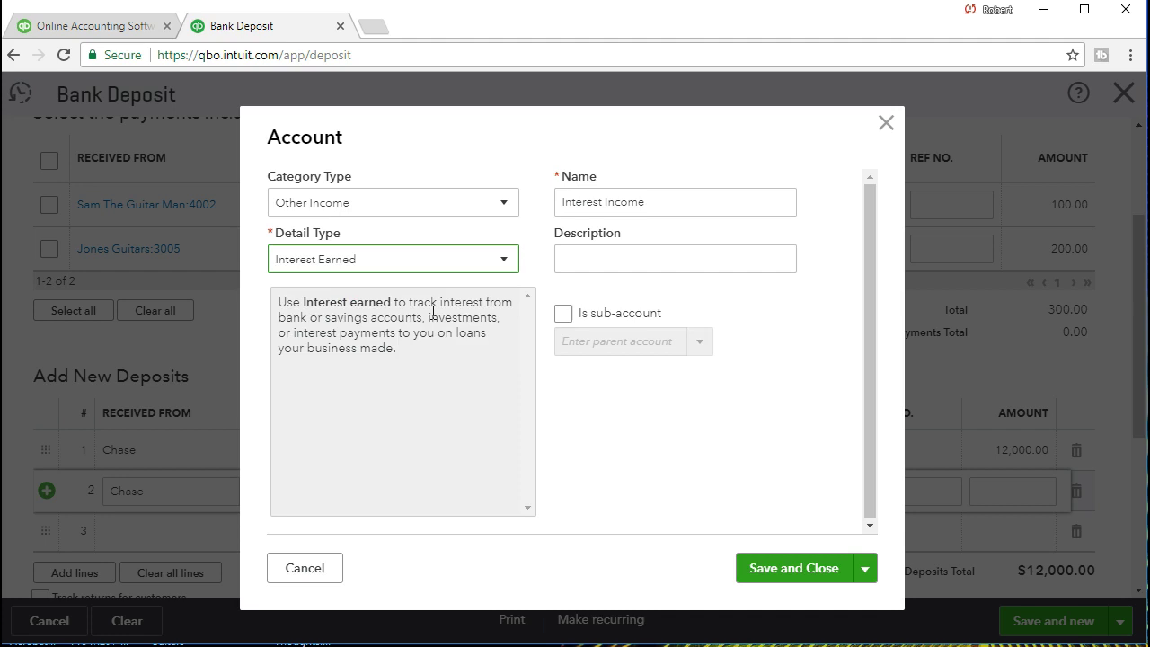
left_click(606, 214)
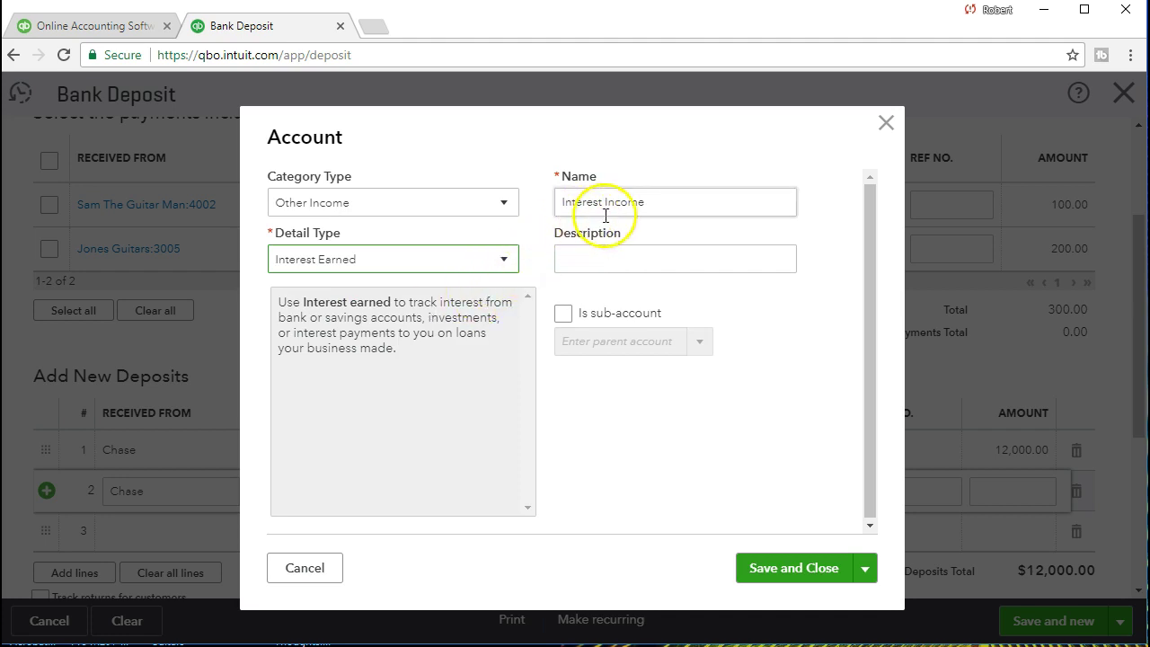
left_click(616, 256)
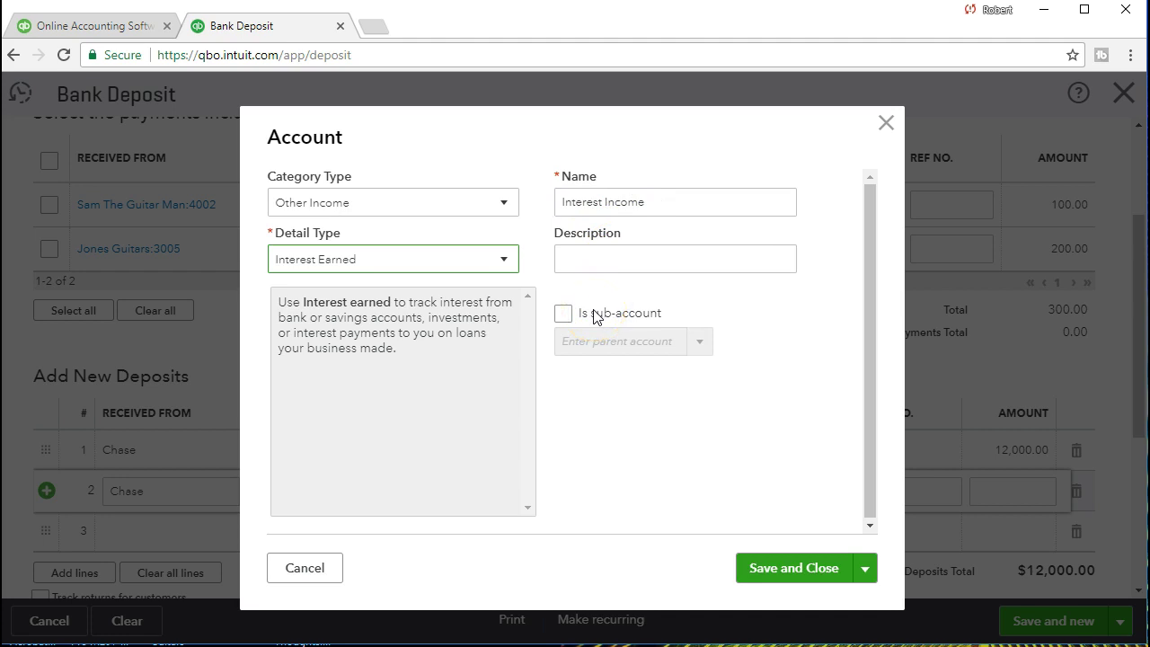
left_click(789, 570)
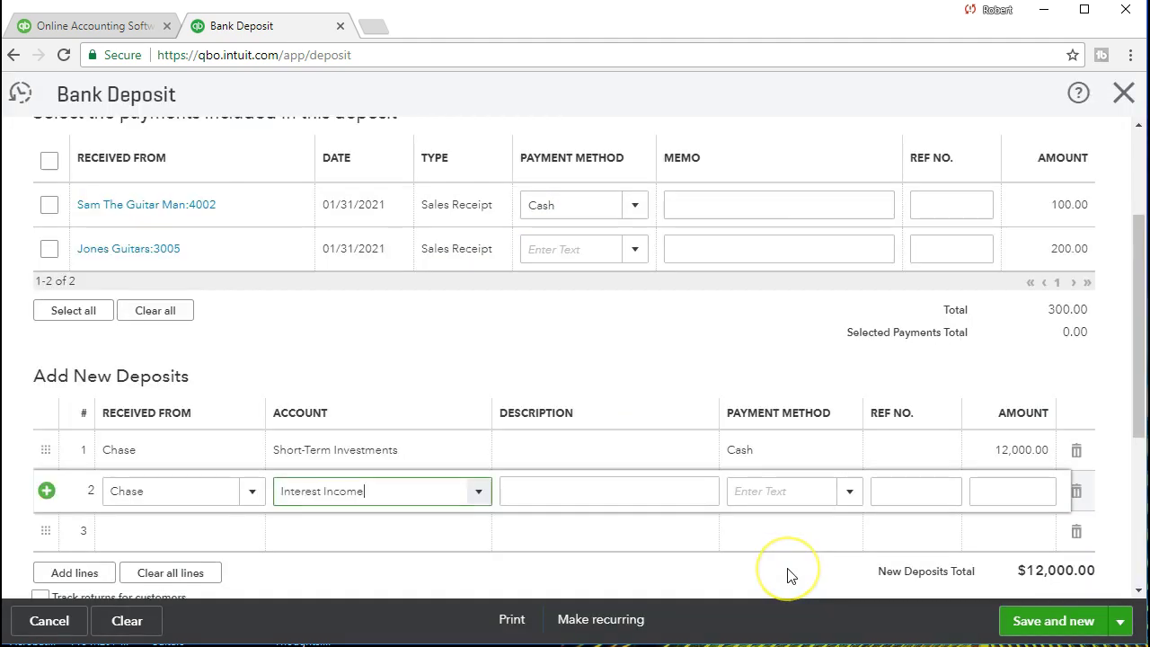
Step: Enter 250.00 as line 2's amount, making the deposit total $12,250.00
key("Tab")
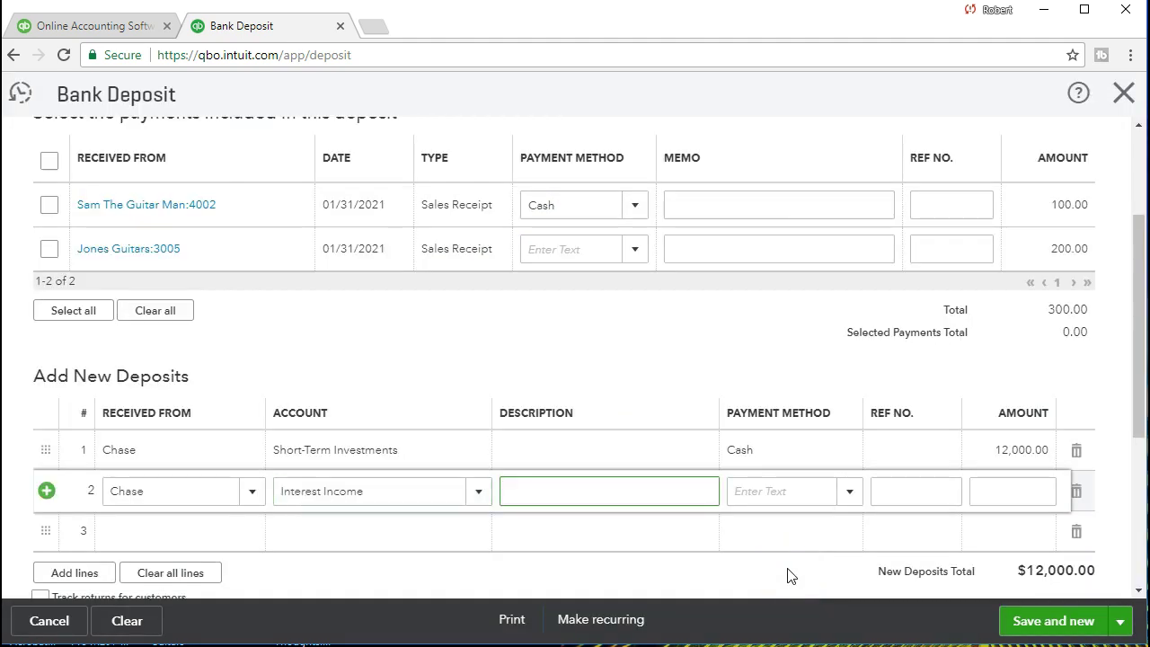
key("Tab")
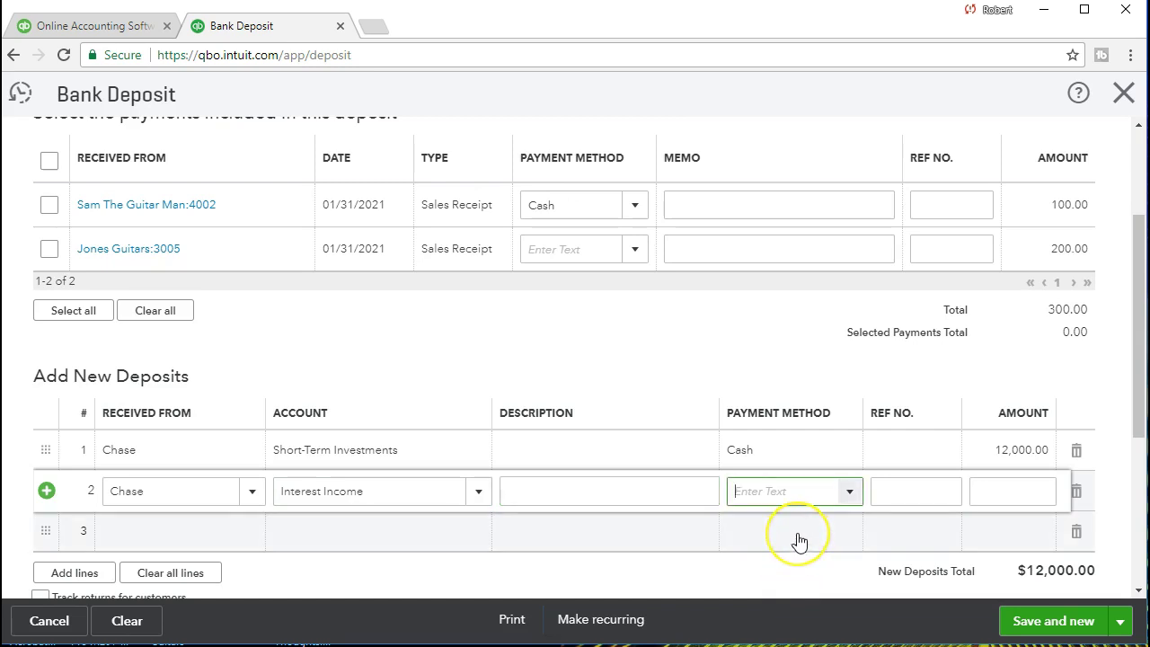
left_click(850, 492)
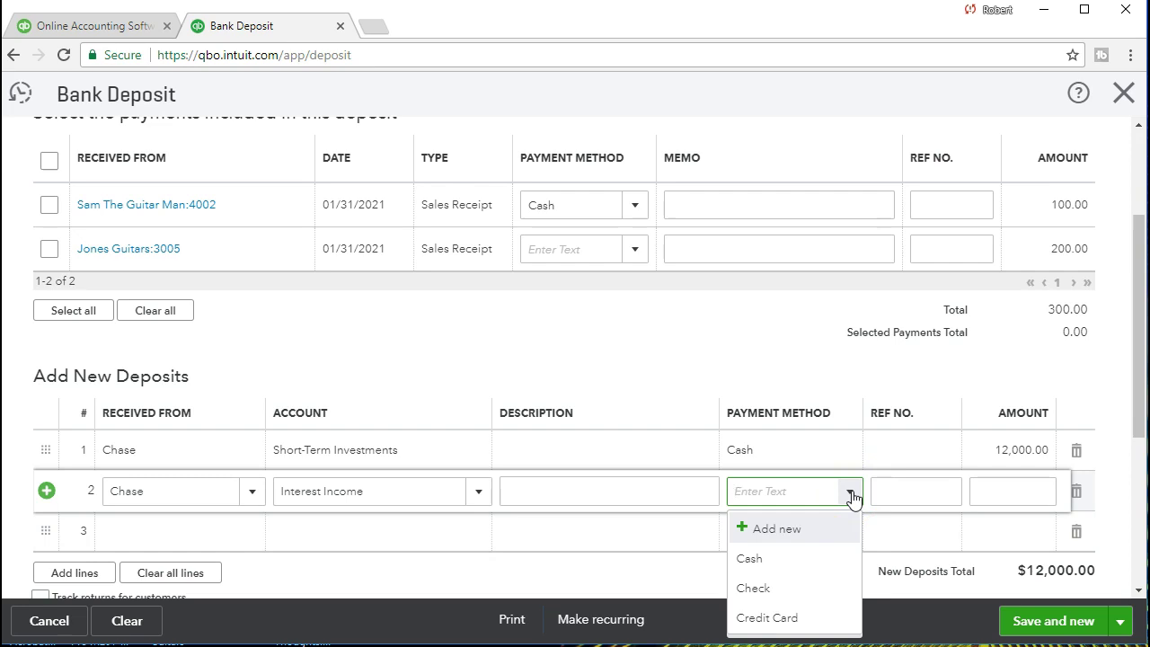
left_click(850, 495)
key("Tab")
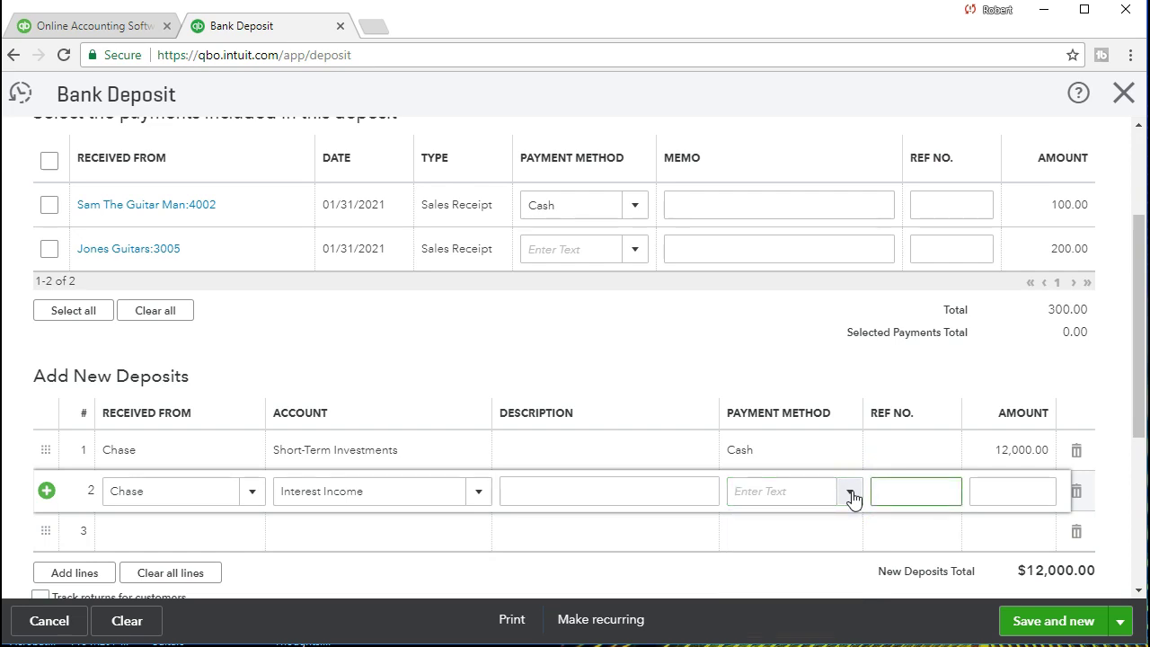
key("Tab")
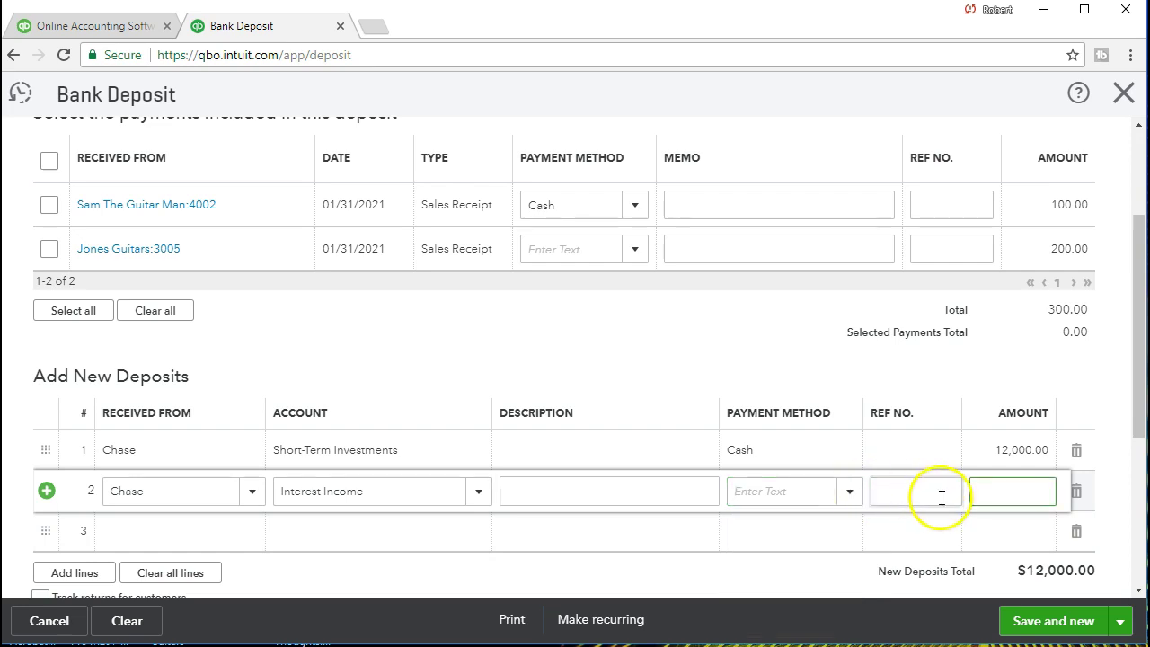
type("250")
key("Tab")
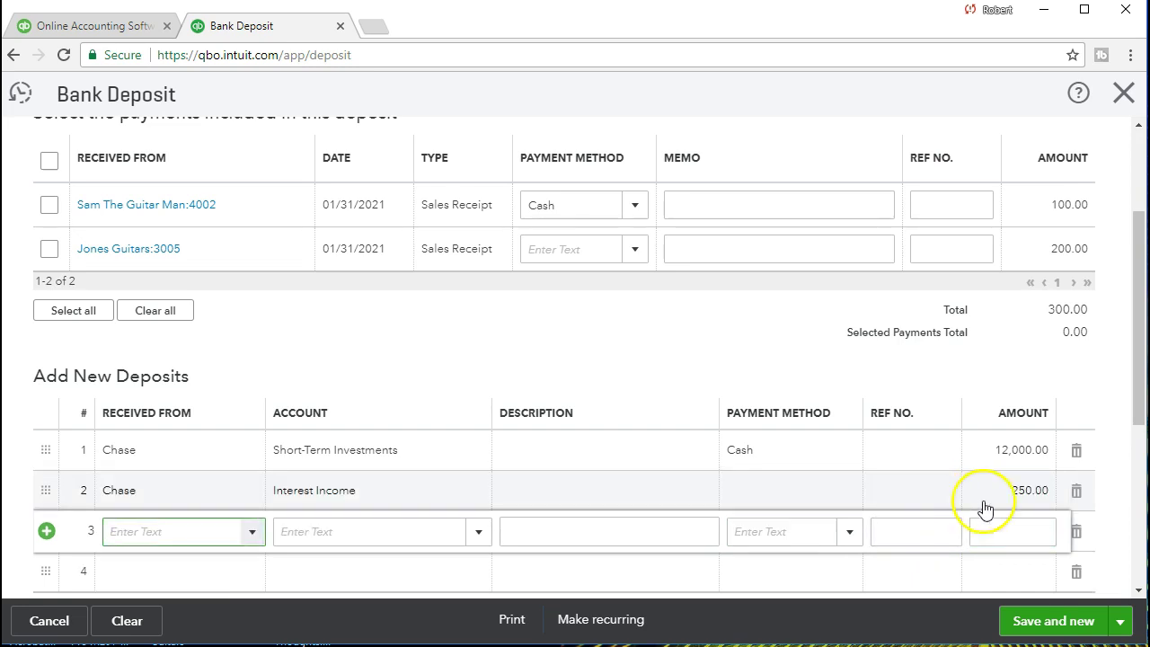
scroll(1011, 508, "down", 1)
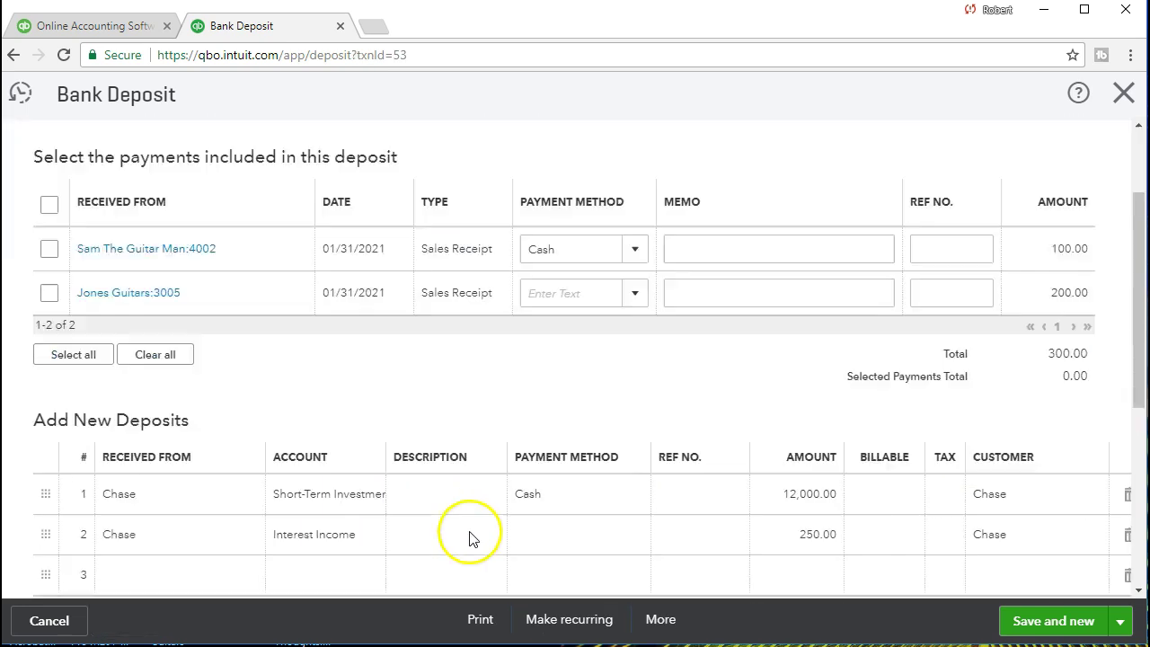
scroll(470, 534, "down", 4)
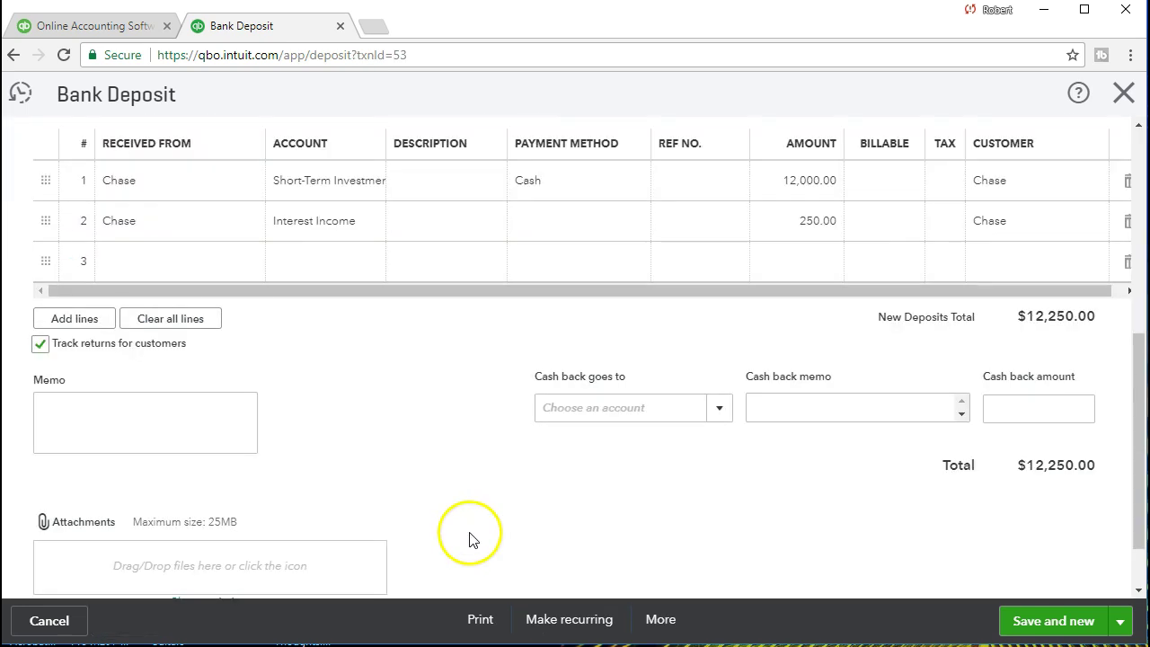
Step: Date the $12,250.00 deposit 02/06/2021 and save it with Save and new
scroll(513, 539, "up", 5)
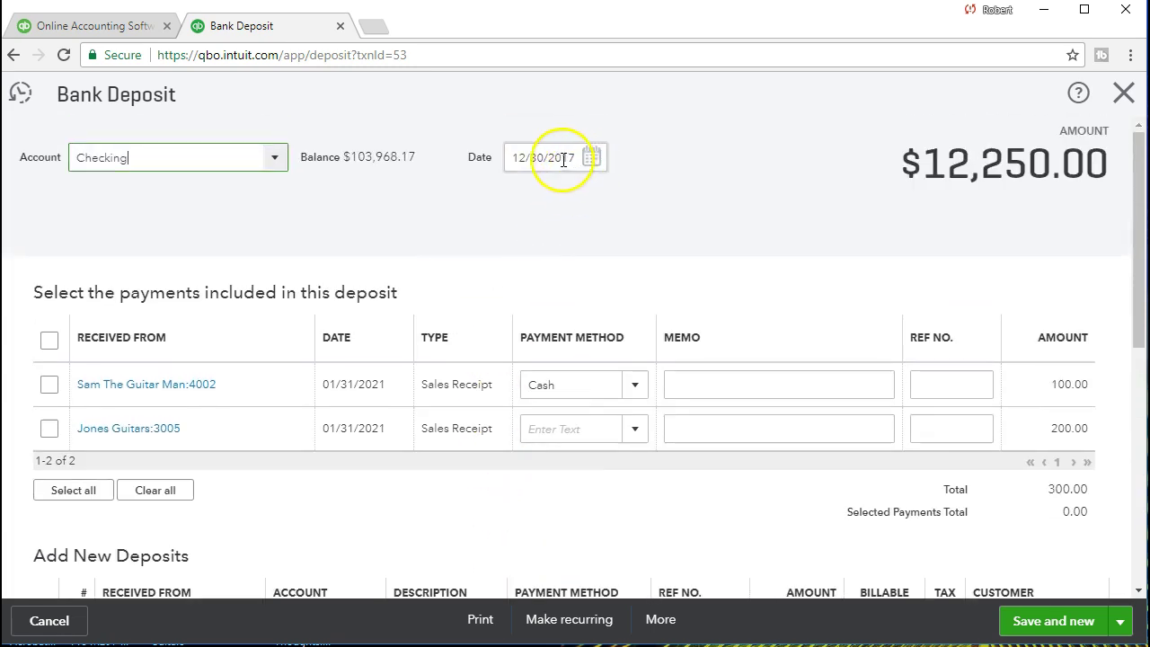
left_click(518, 159)
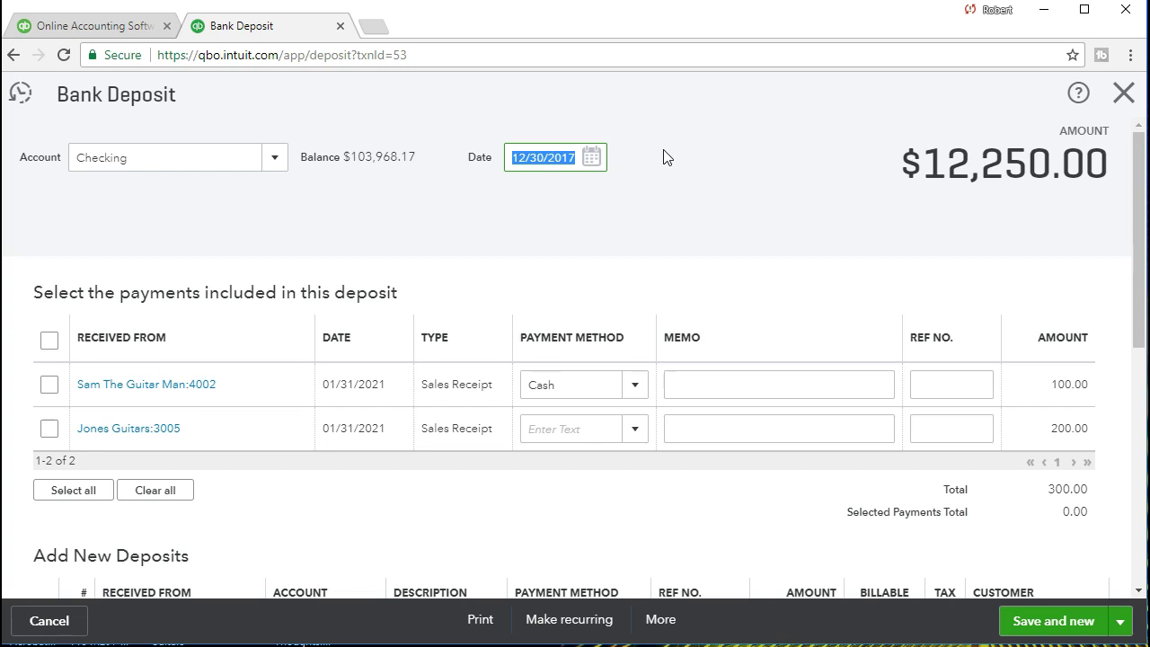
type("020621")
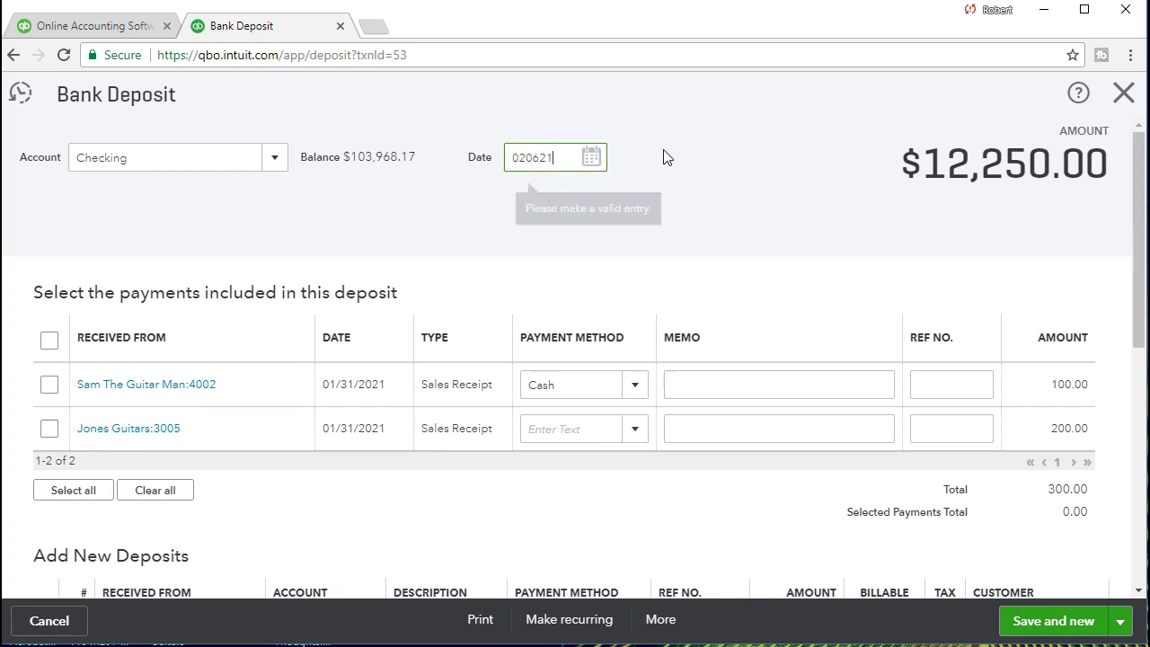
key("Tab")
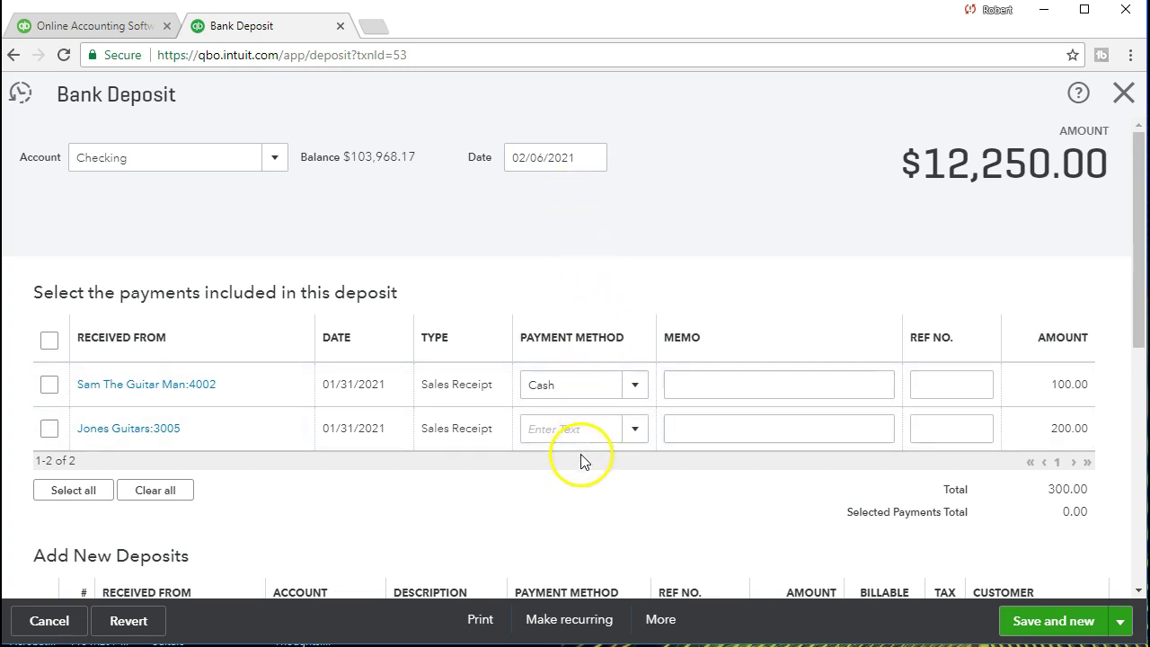
left_click(542, 221)
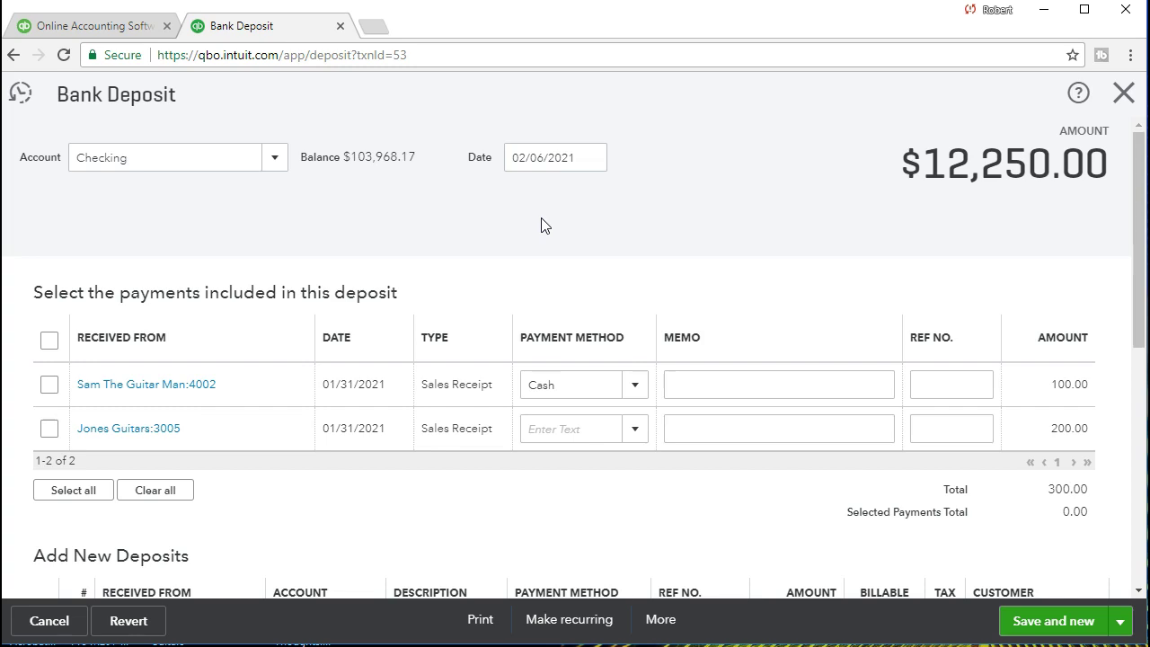
scroll(634, 362, "down", 5)
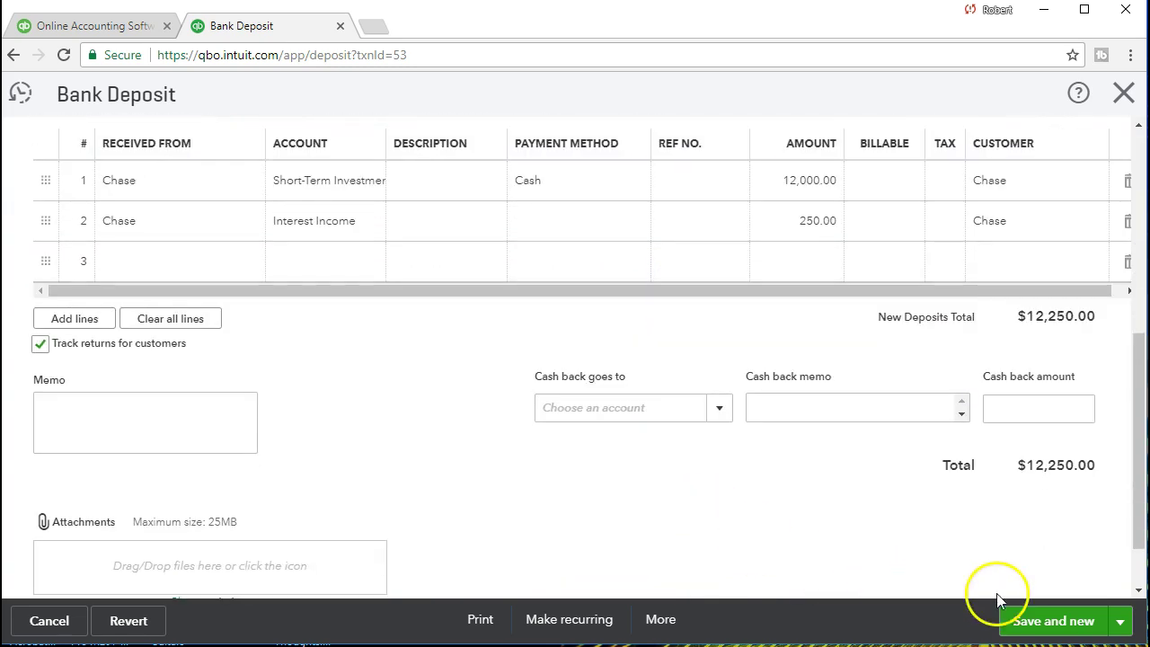
left_click(1055, 629)
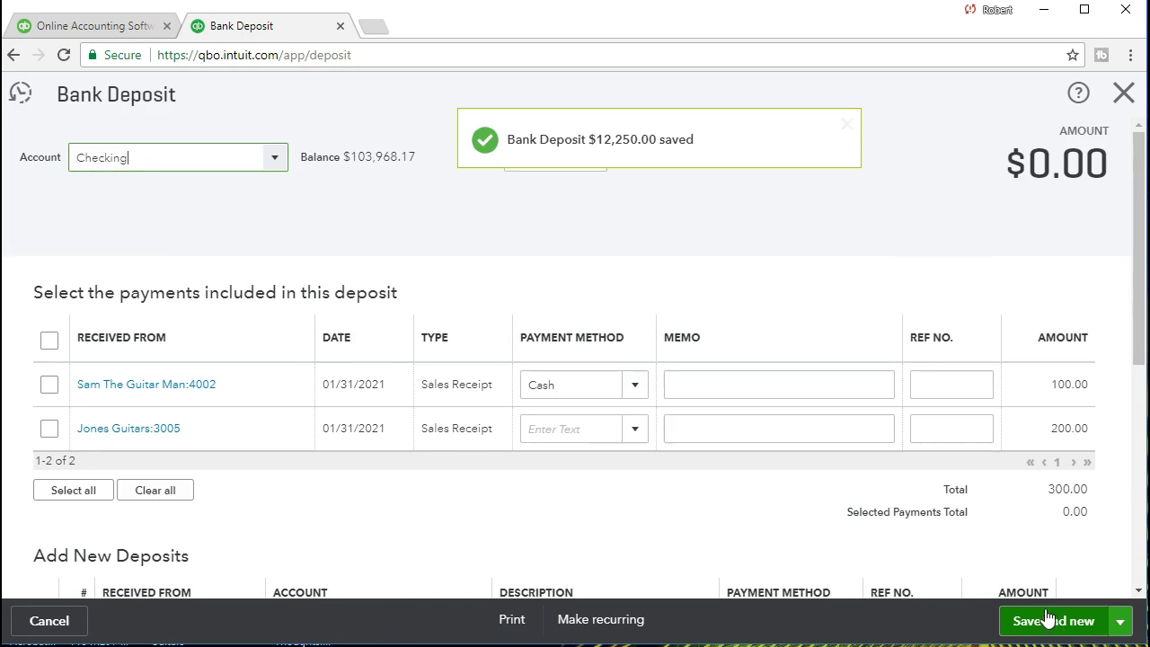
Step: Close the deposit form and reopen the Balance Sheet report from Reports
left_click(1123, 100)
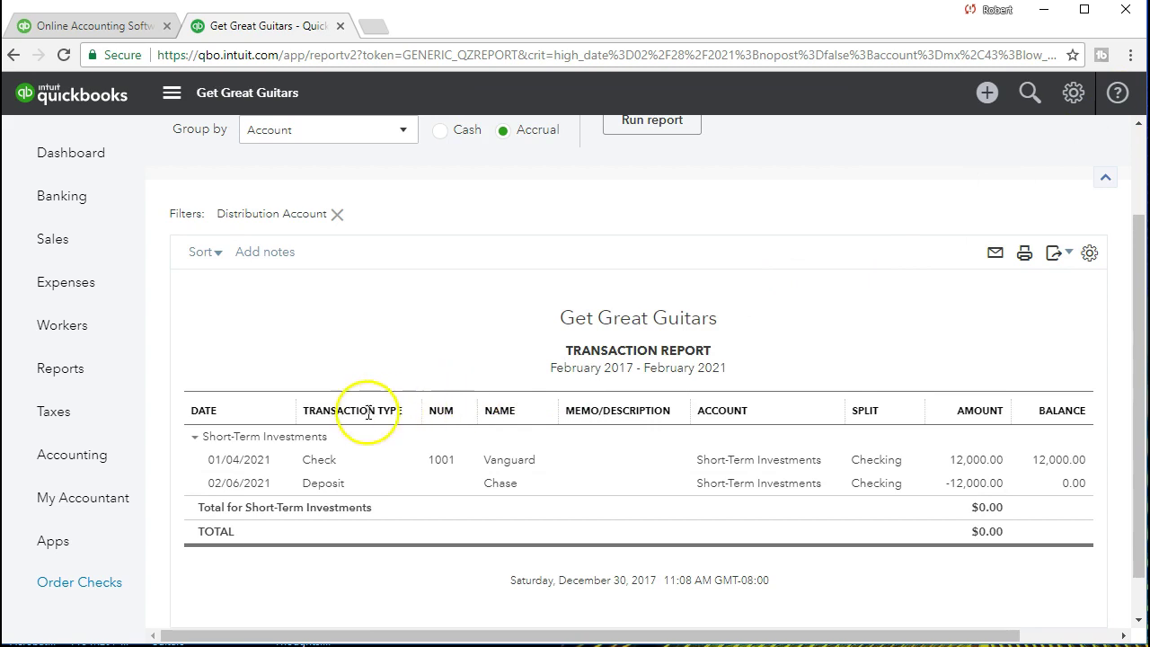
left_click(69, 370)
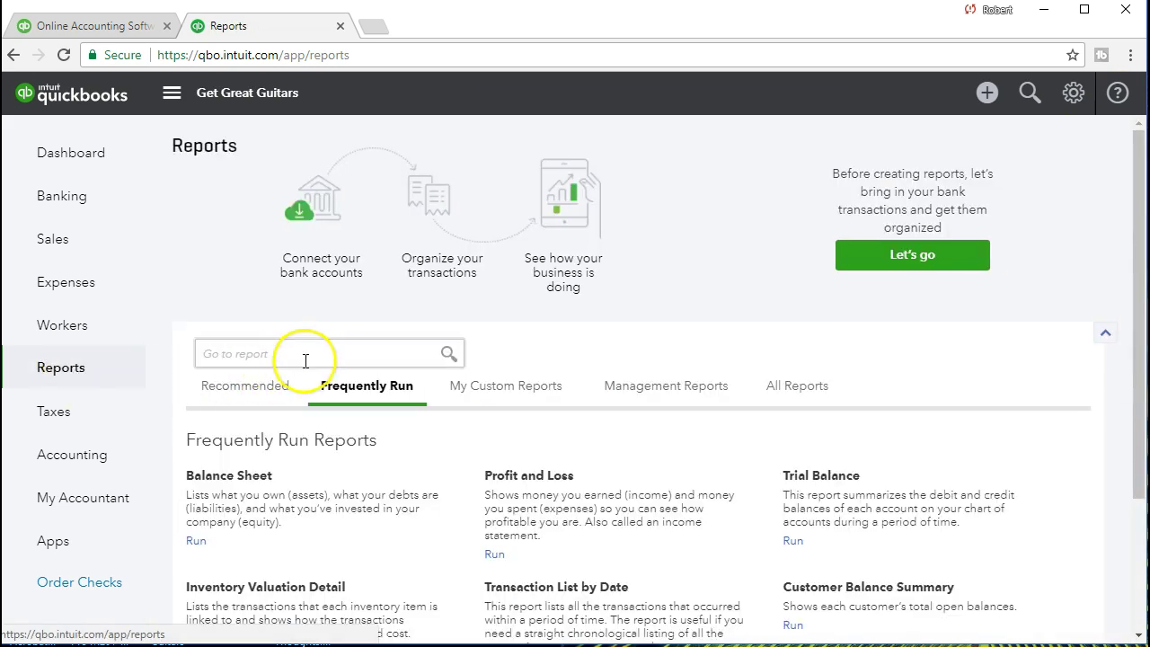
left_click(309, 359)
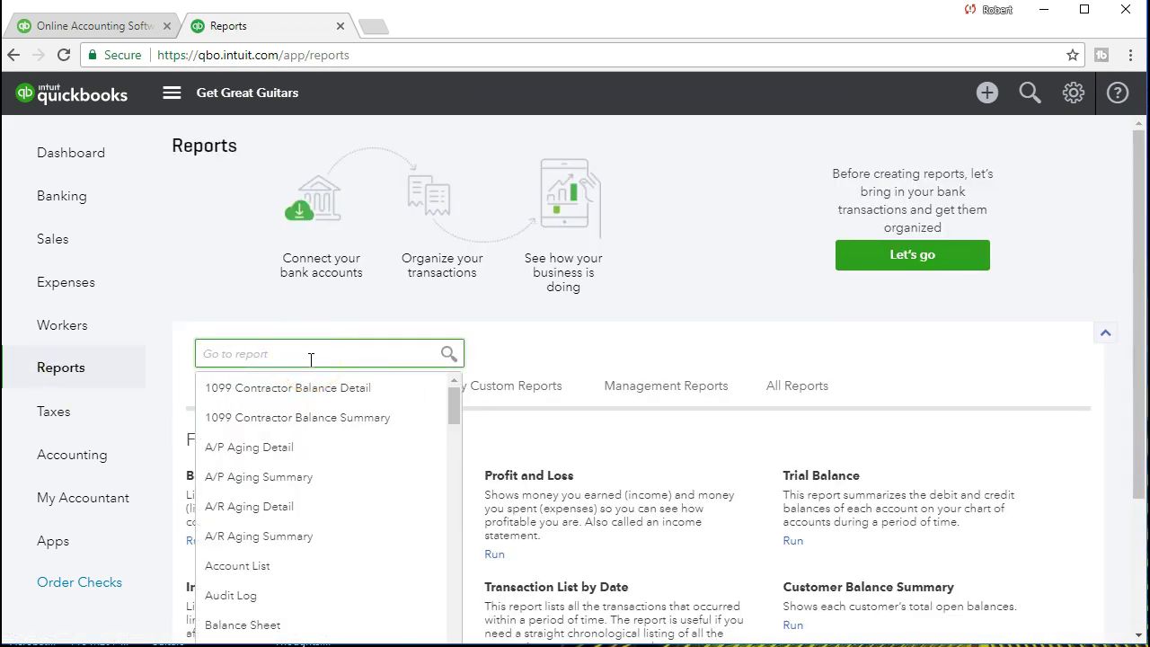
type("lan")
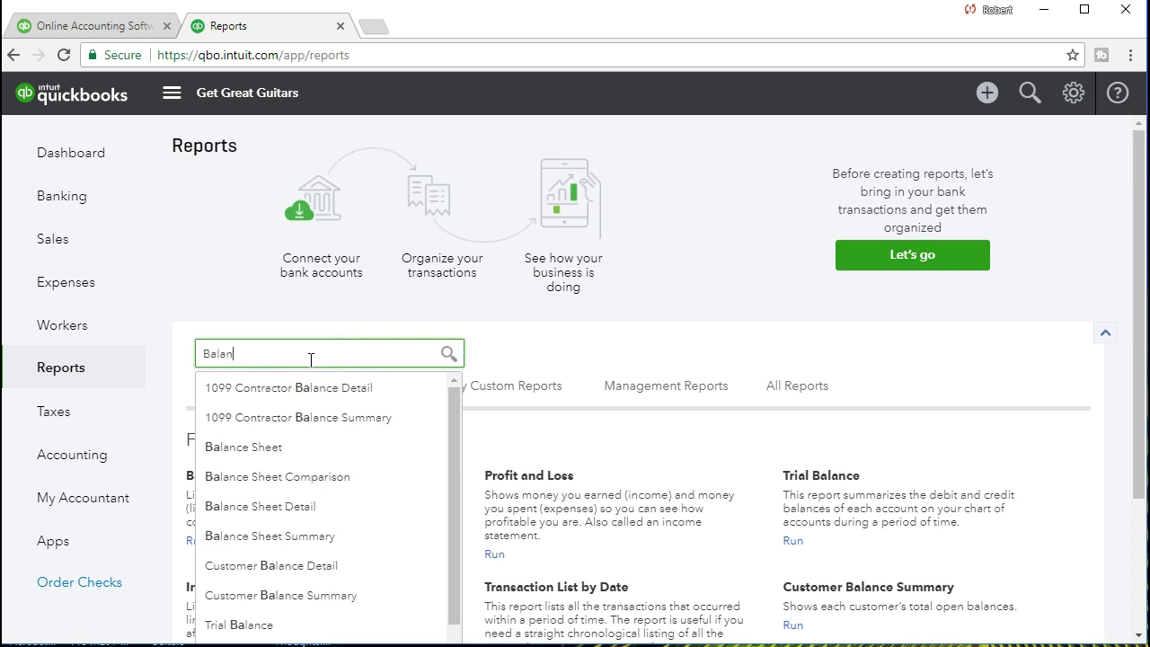
left_click(283, 452)
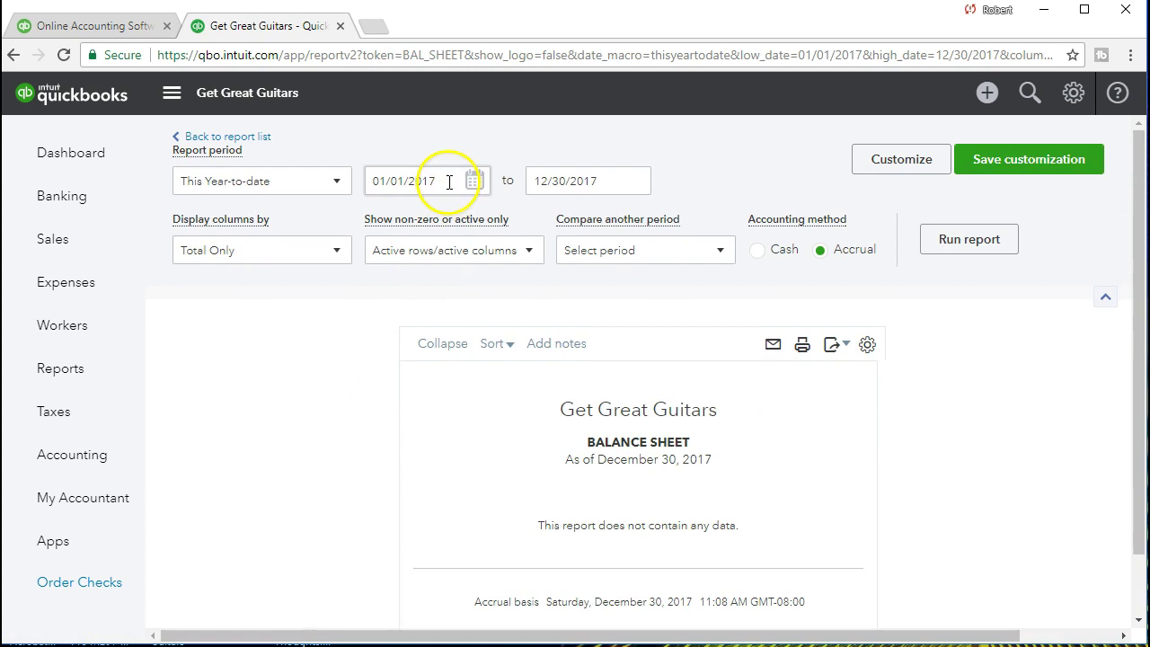
Step: Run the balance sheet for 02/01/2021–02/28/2021 and drill into the Checking balance
left_click_drag(449, 181, 321, 177)
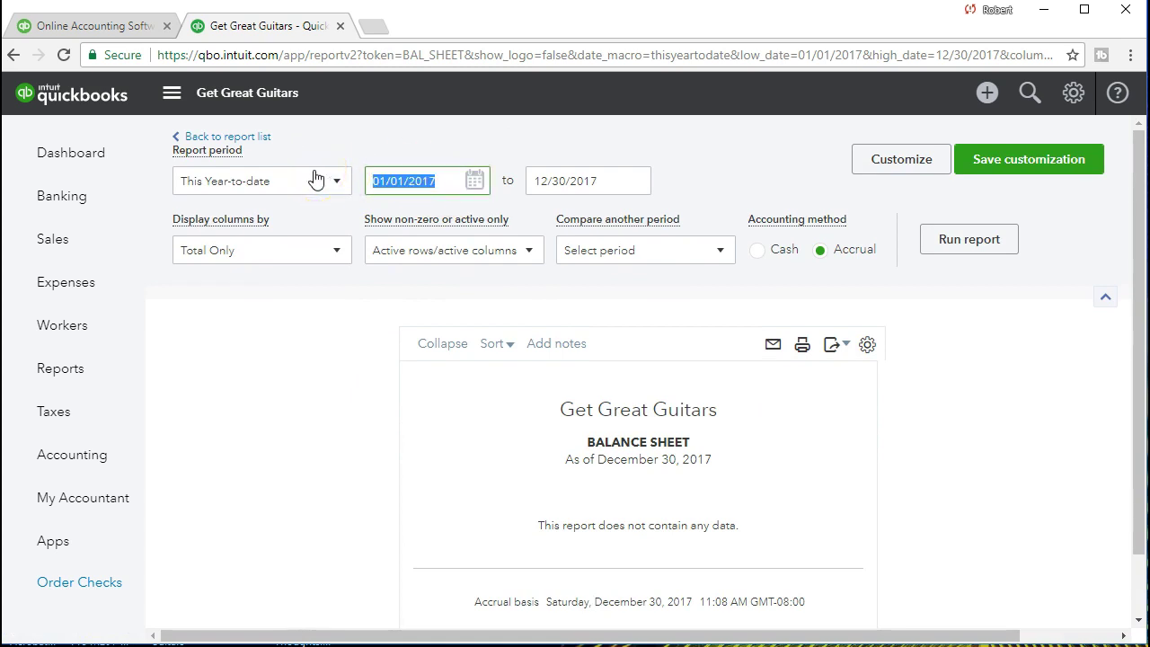
type("020121")
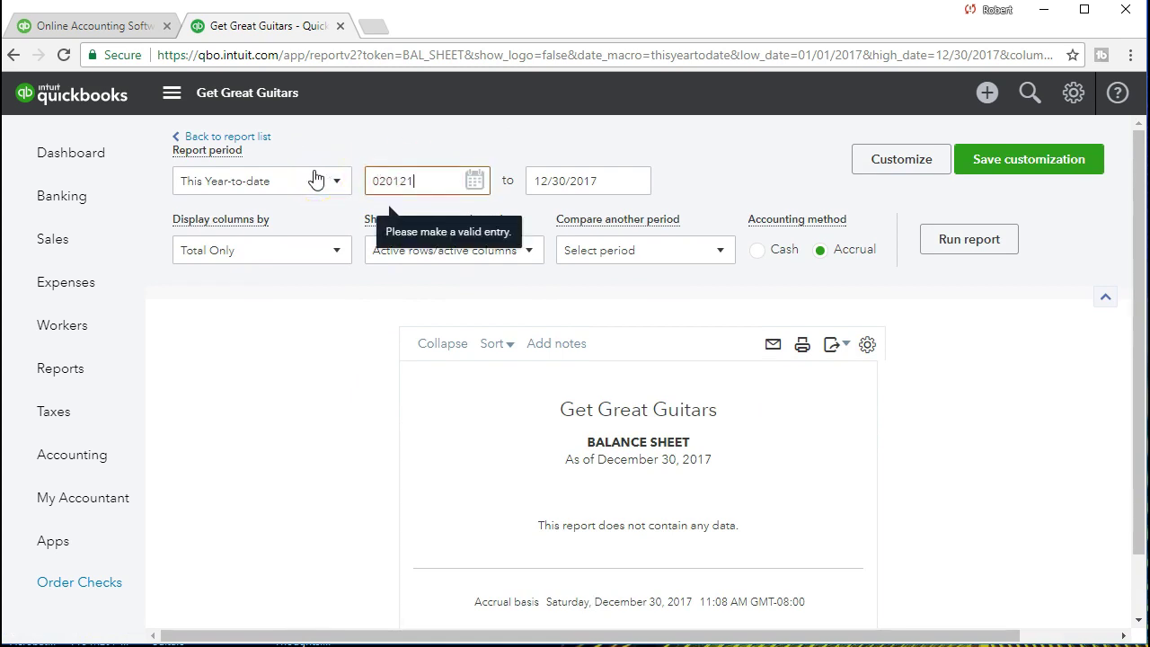
key("Tab")
type("022821")
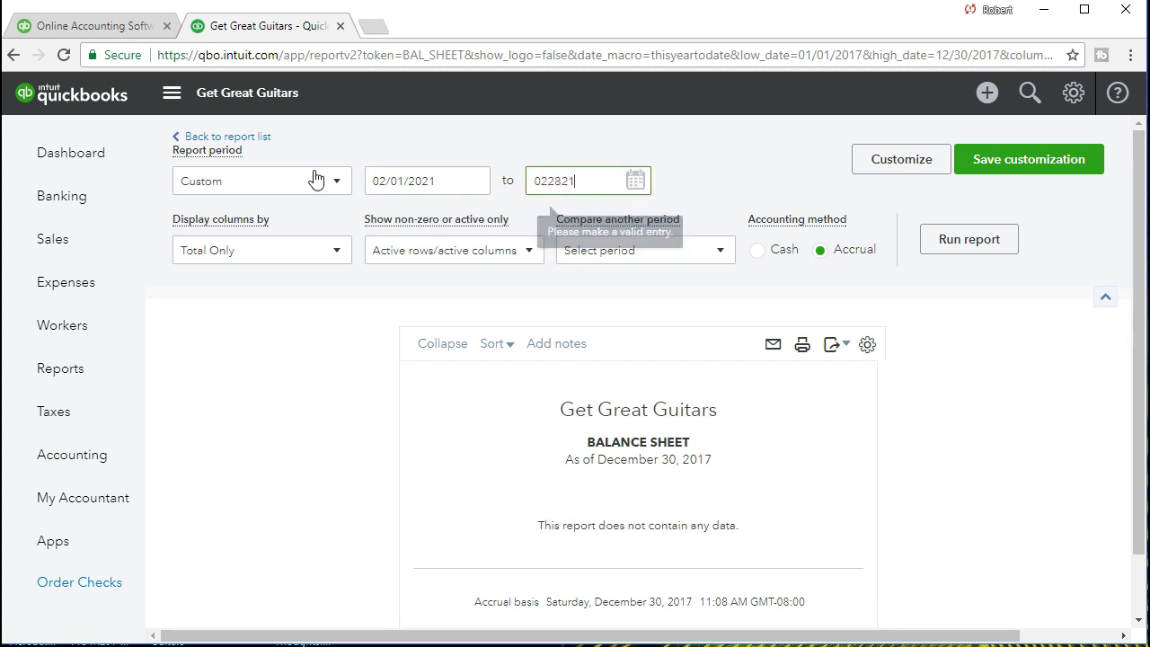
key("Tab")
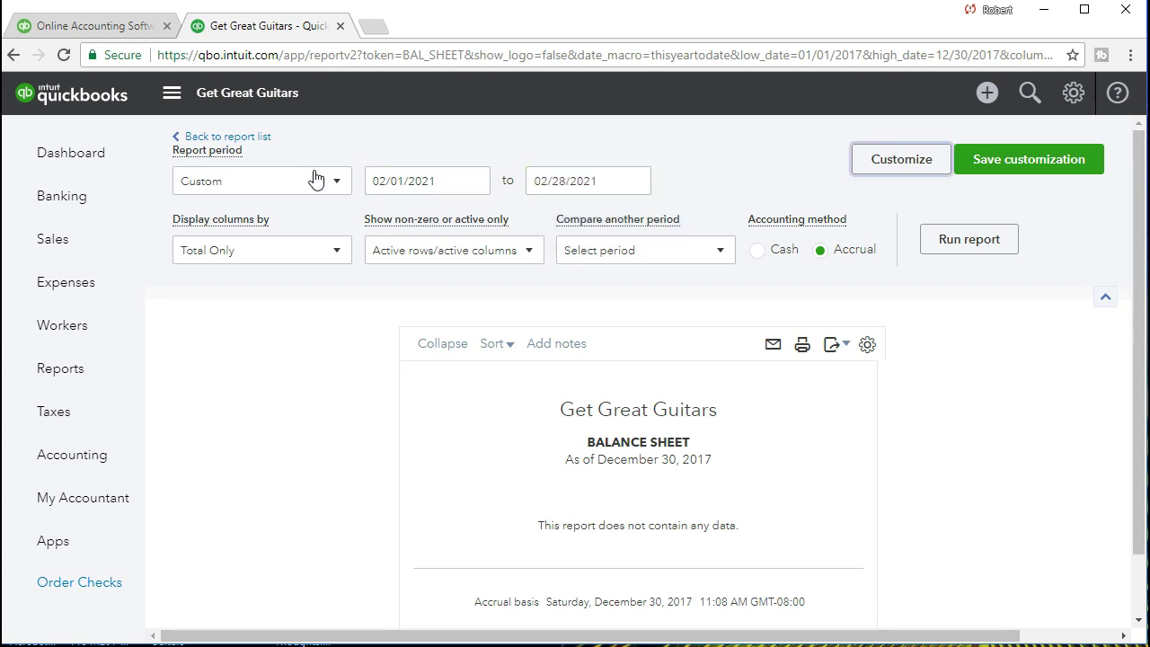
left_click(945, 259)
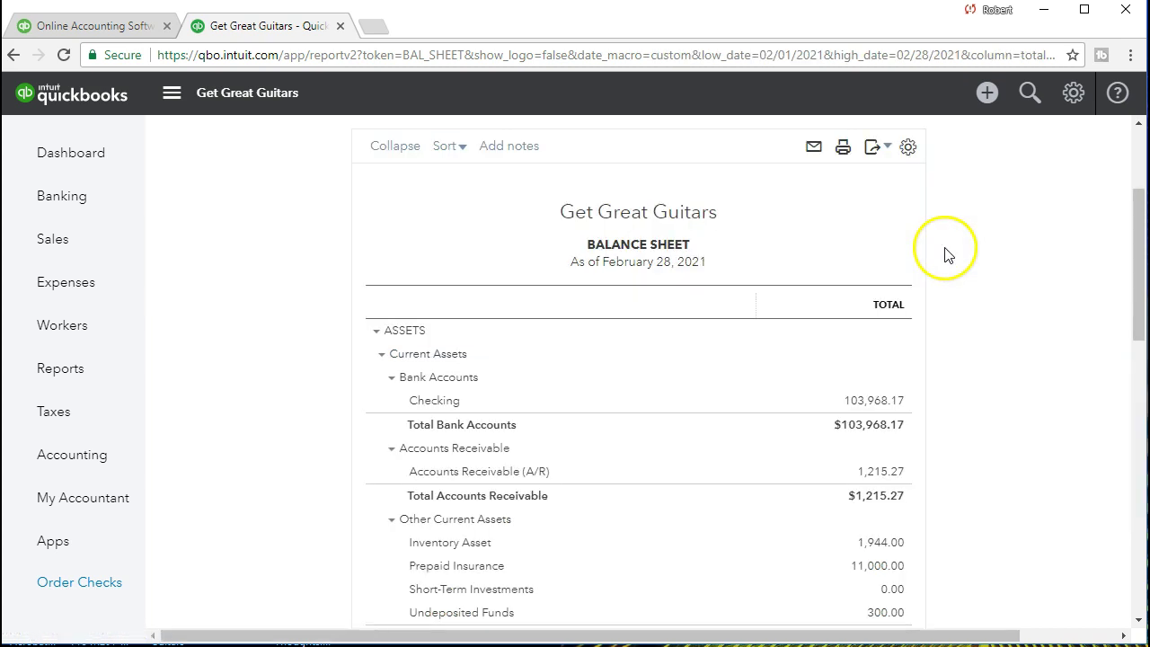
scroll(964, 351, "down", 1)
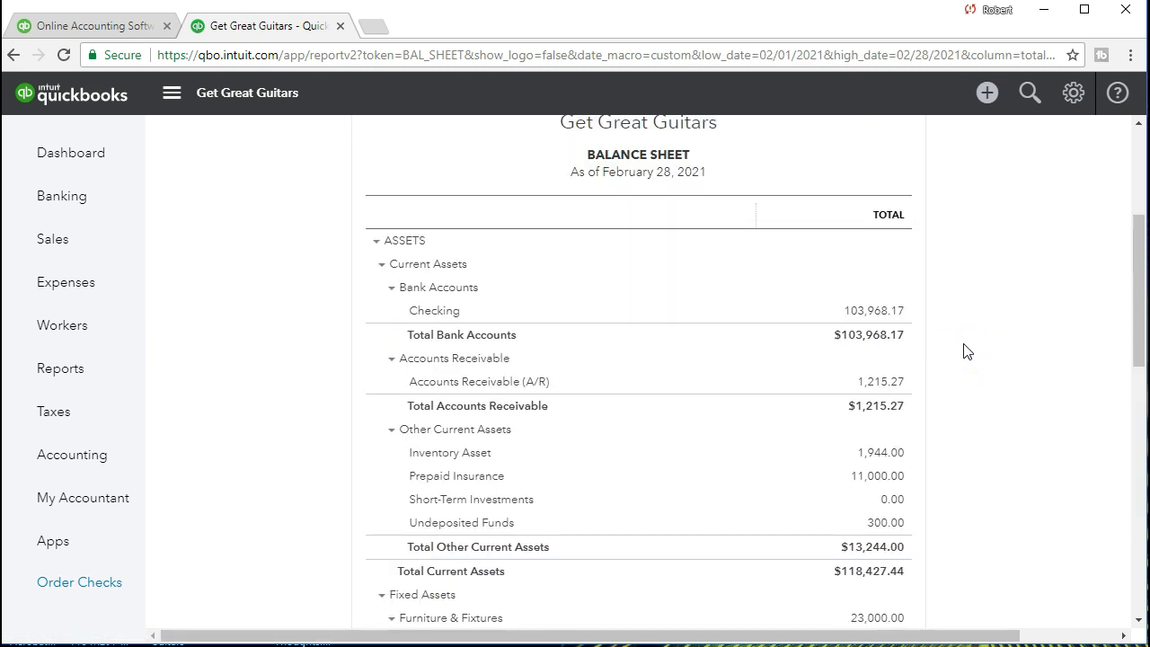
left_click(855, 316)
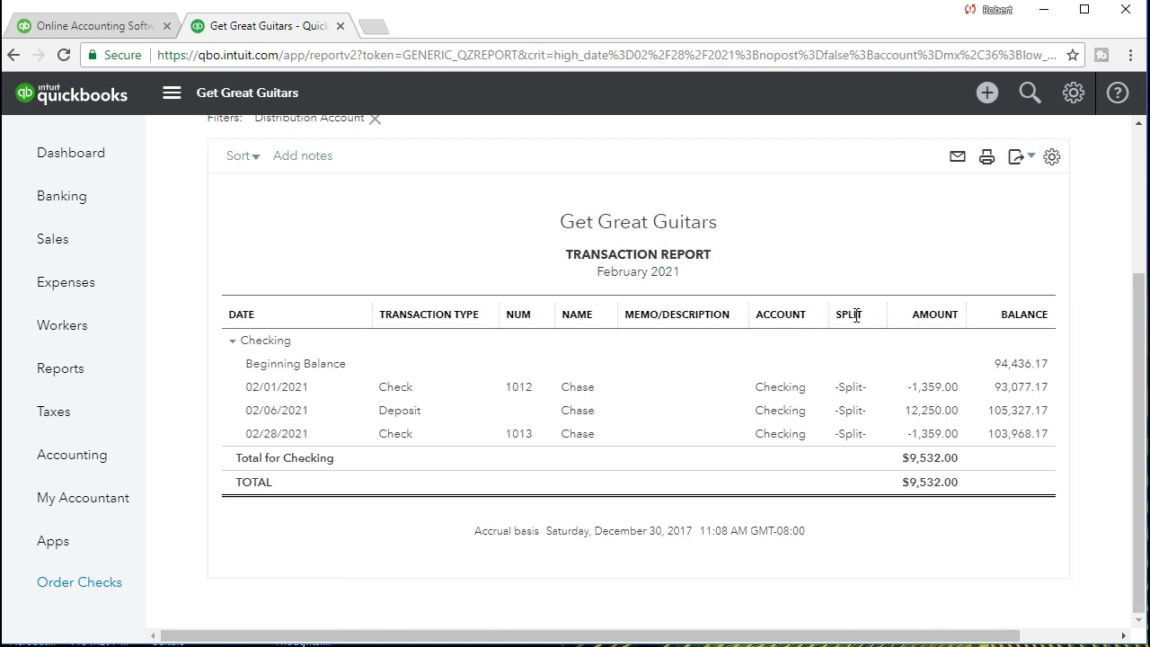
left_click(932, 435)
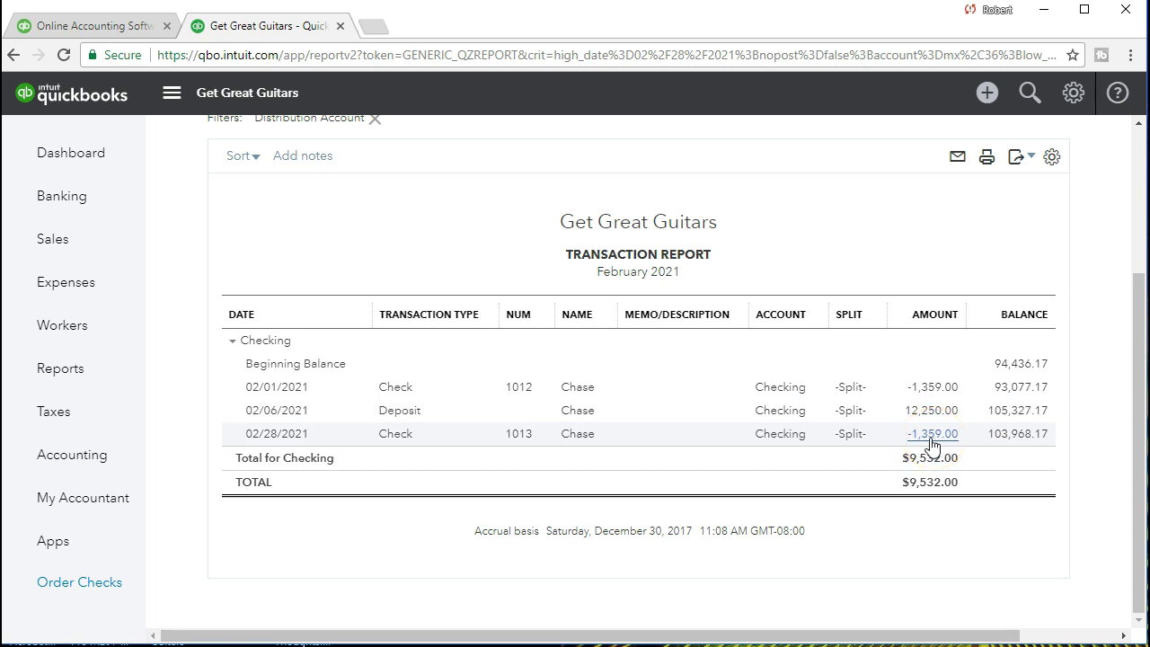
left_click(931, 419)
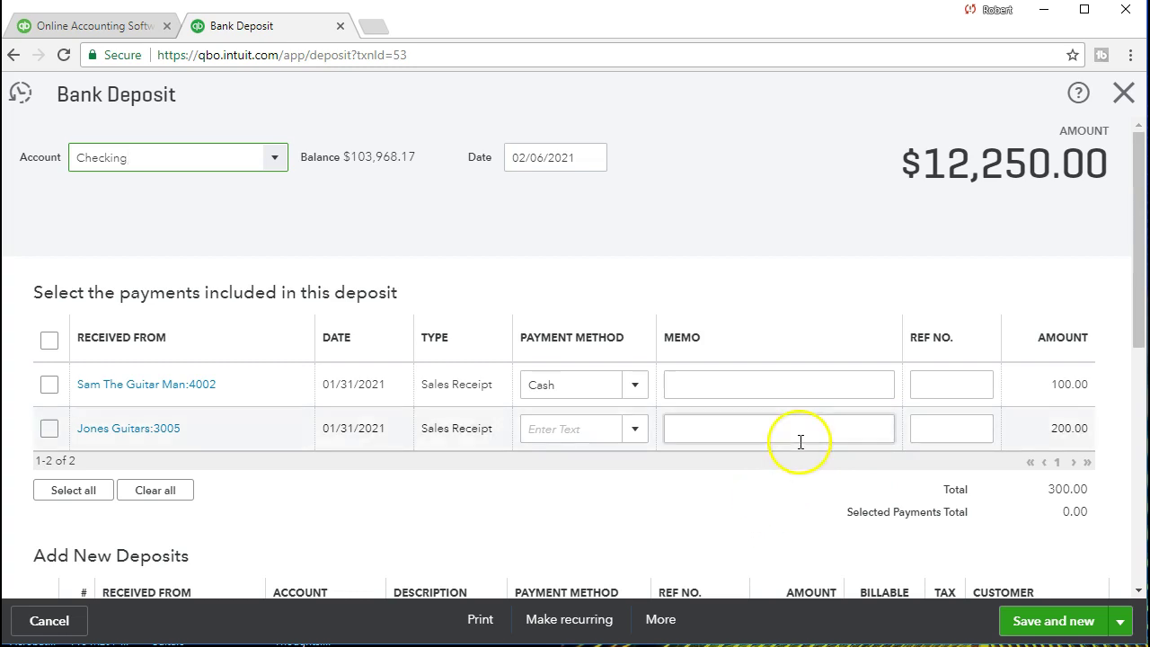
left_click(1123, 93)
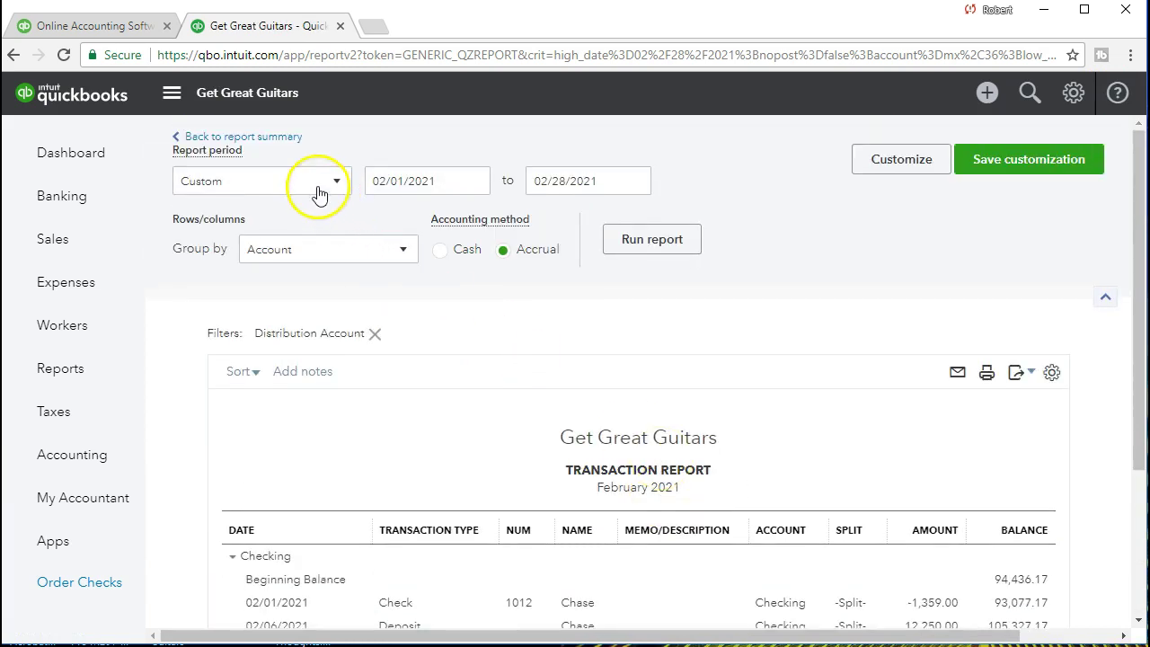
Step: Return to the February balance sheet and drill into Short-Term Investments
left_click(290, 141)
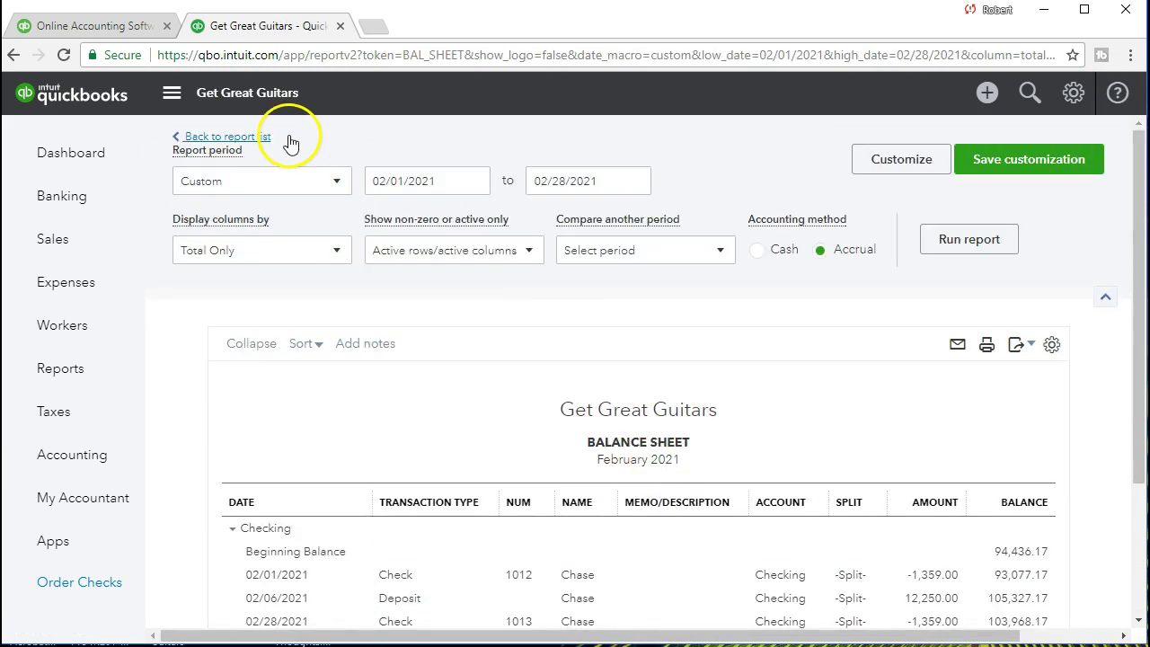
scroll(390, 328, "down", 3)
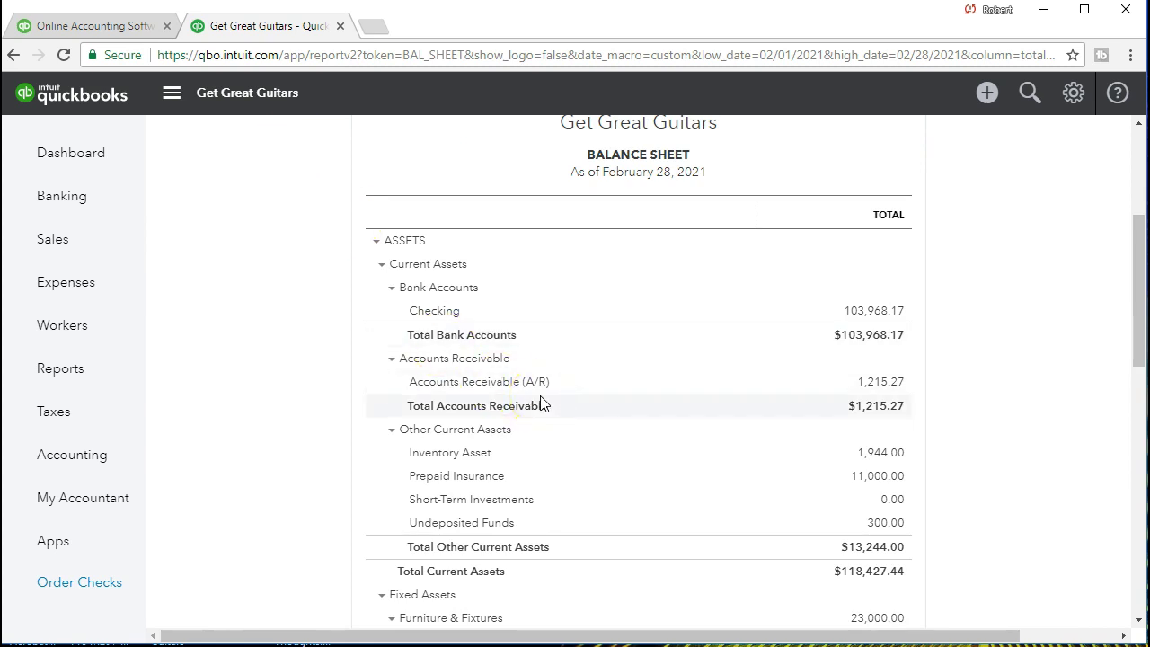
scroll(542, 403, "down", 1)
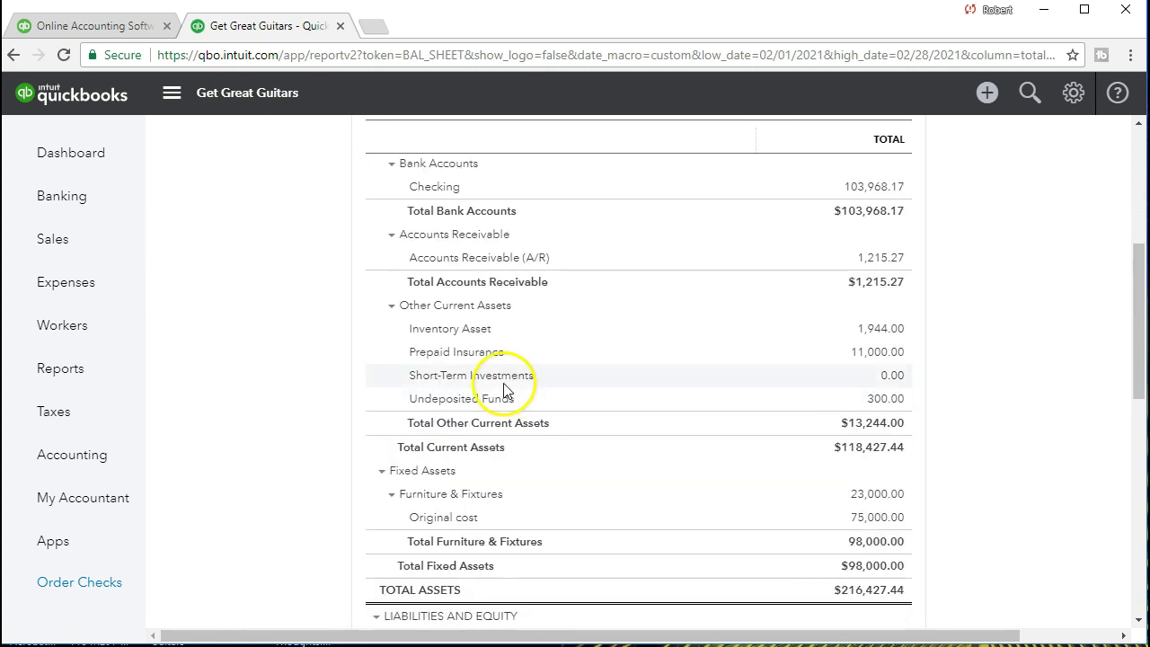
left_click(891, 375)
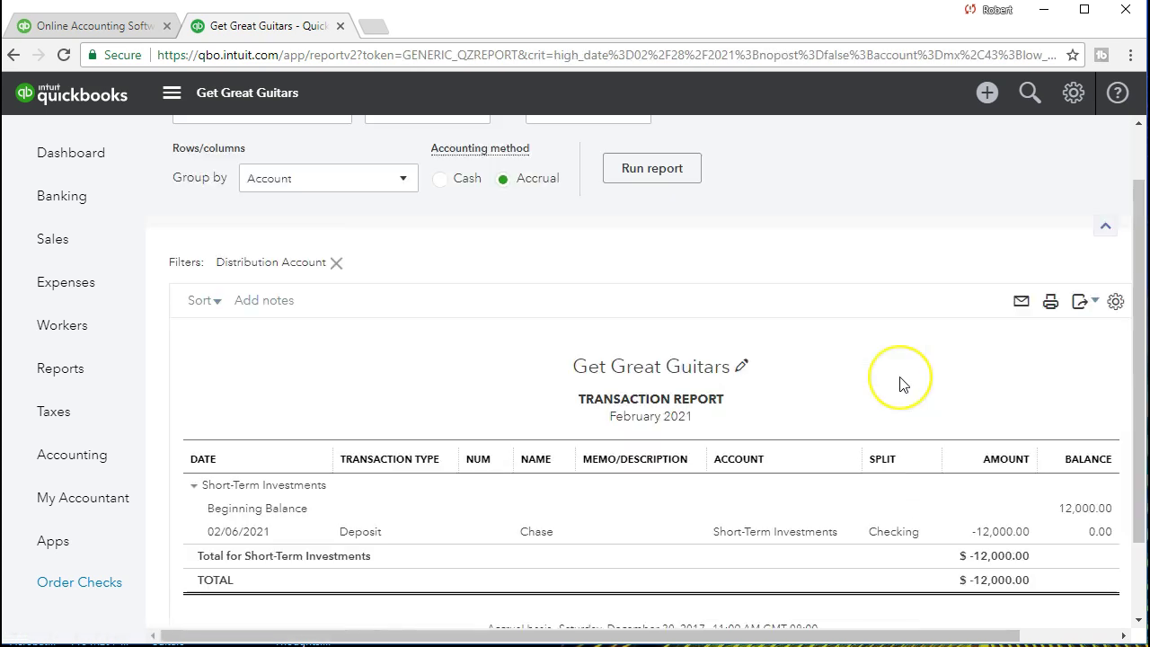
scroll(898, 426, "down", 1)
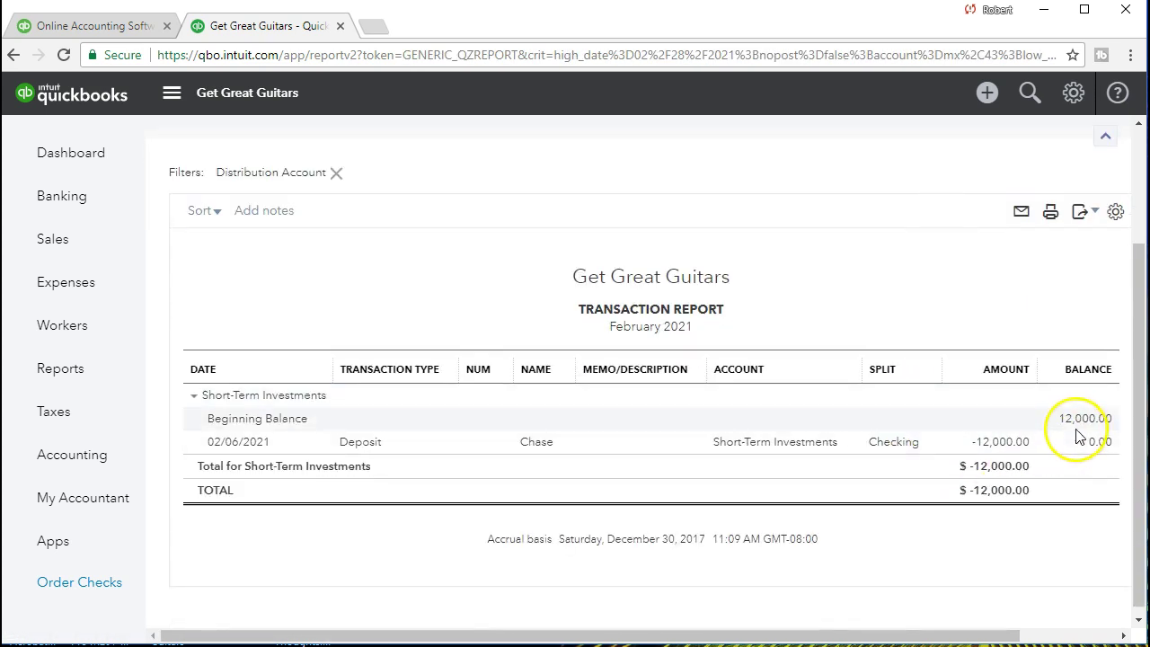
Step: Review the deposit behind the -12,000.00 entry, then go to the Reports list
left_click(1004, 449)
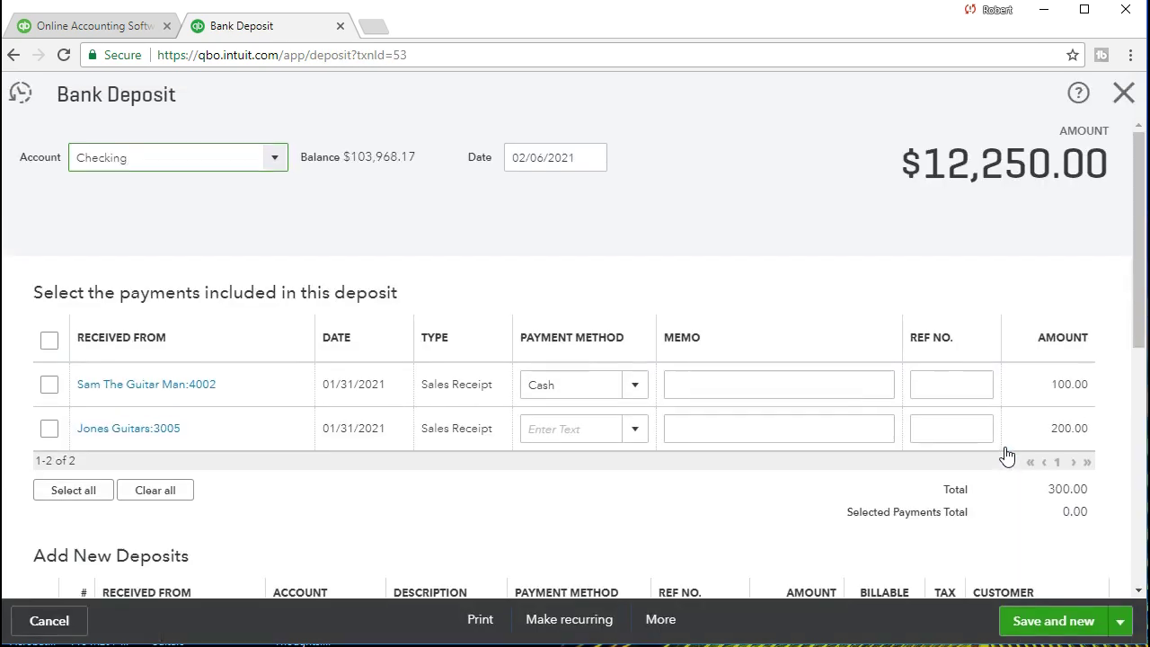
left_click(937, 464)
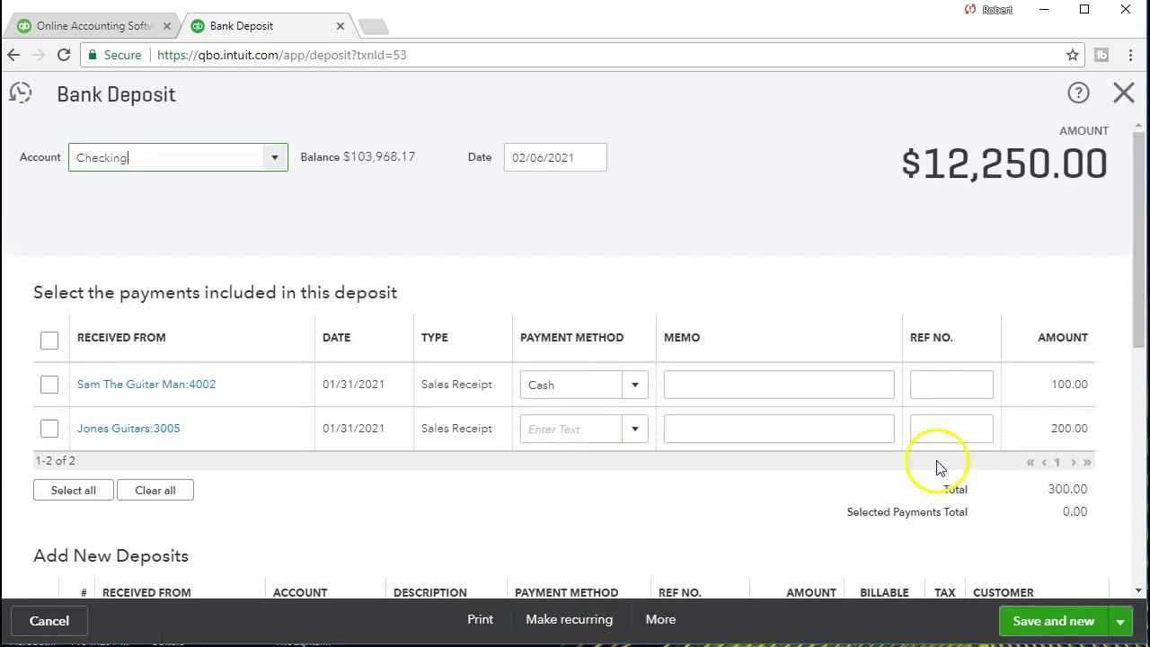
scroll(821, 495, "down", 4)
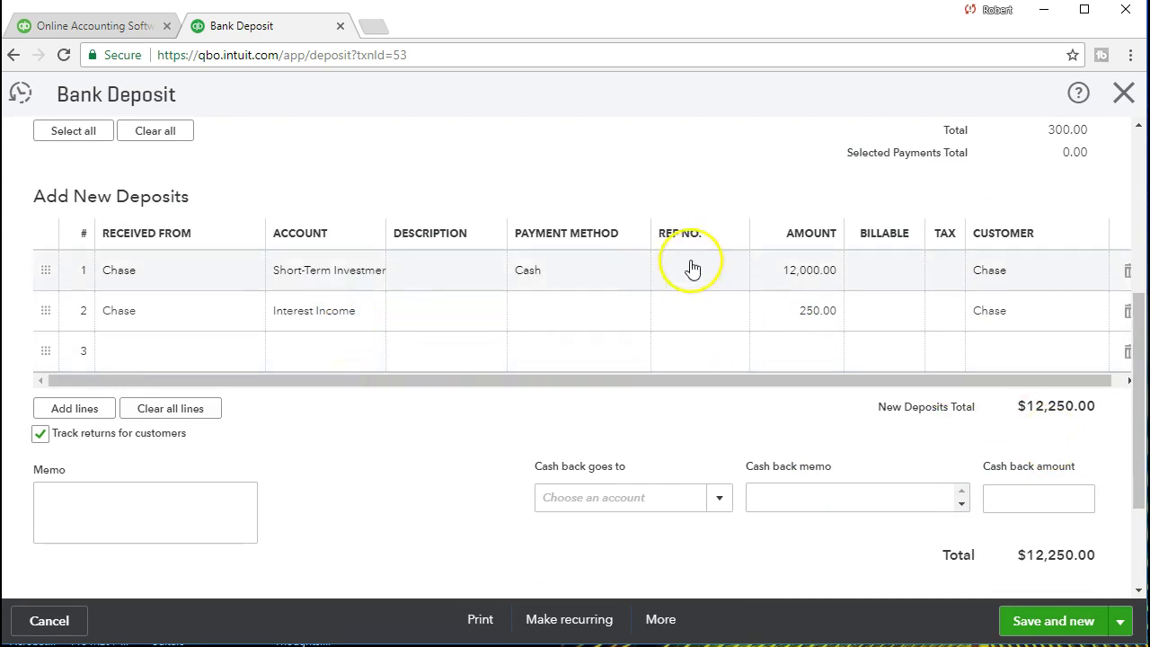
left_click(1124, 94)
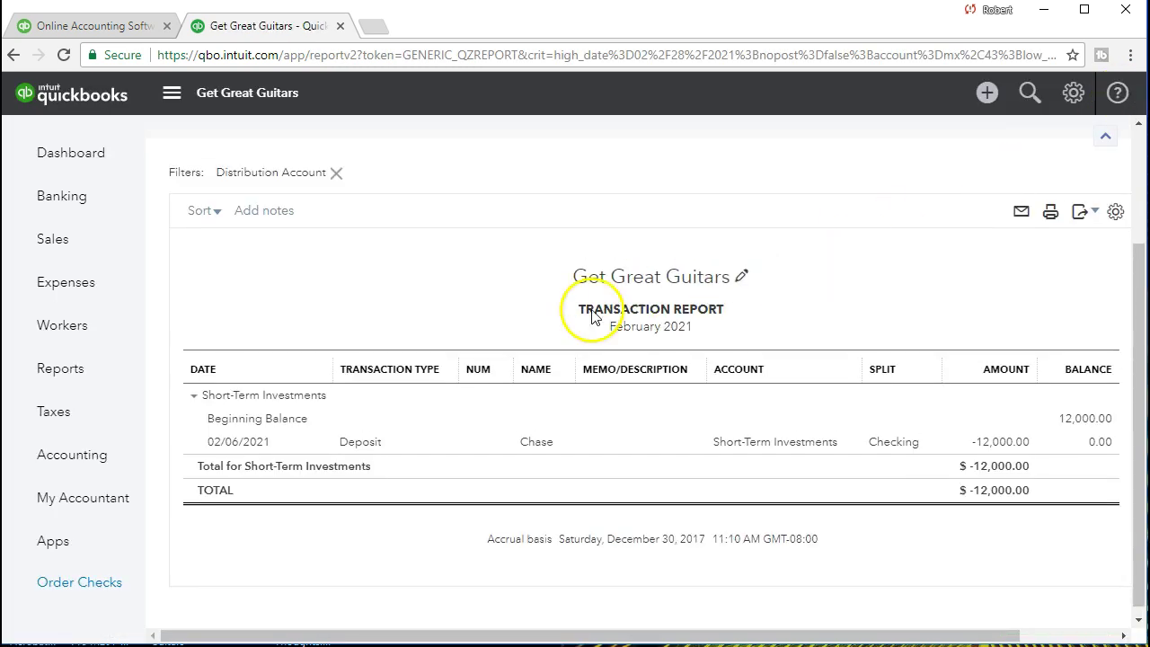
left_click(99, 373)
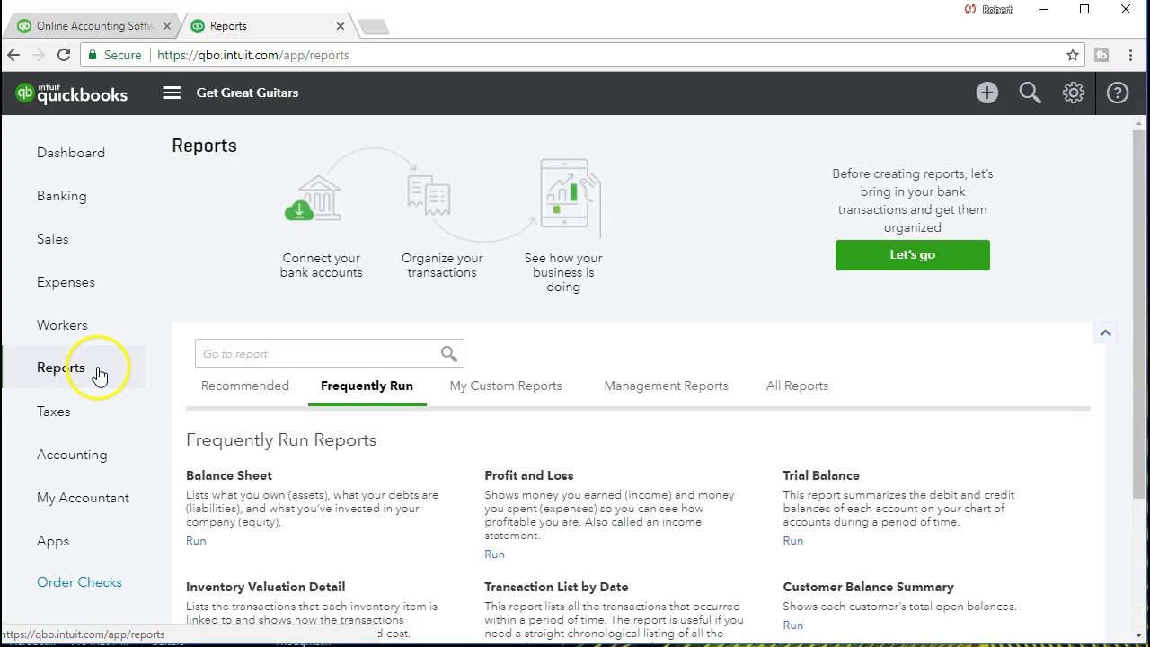
Step: Search reports for 'Profit' and open the Profit and Loss report
left_click(298, 353)
type("Profit")
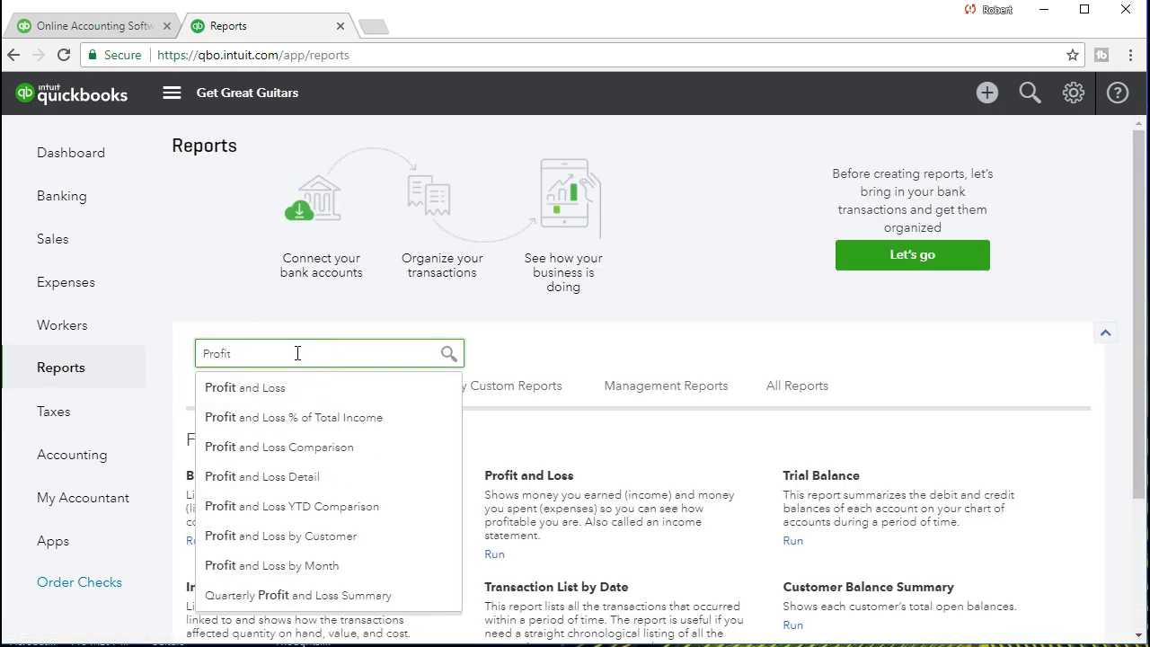
left_click(278, 388)
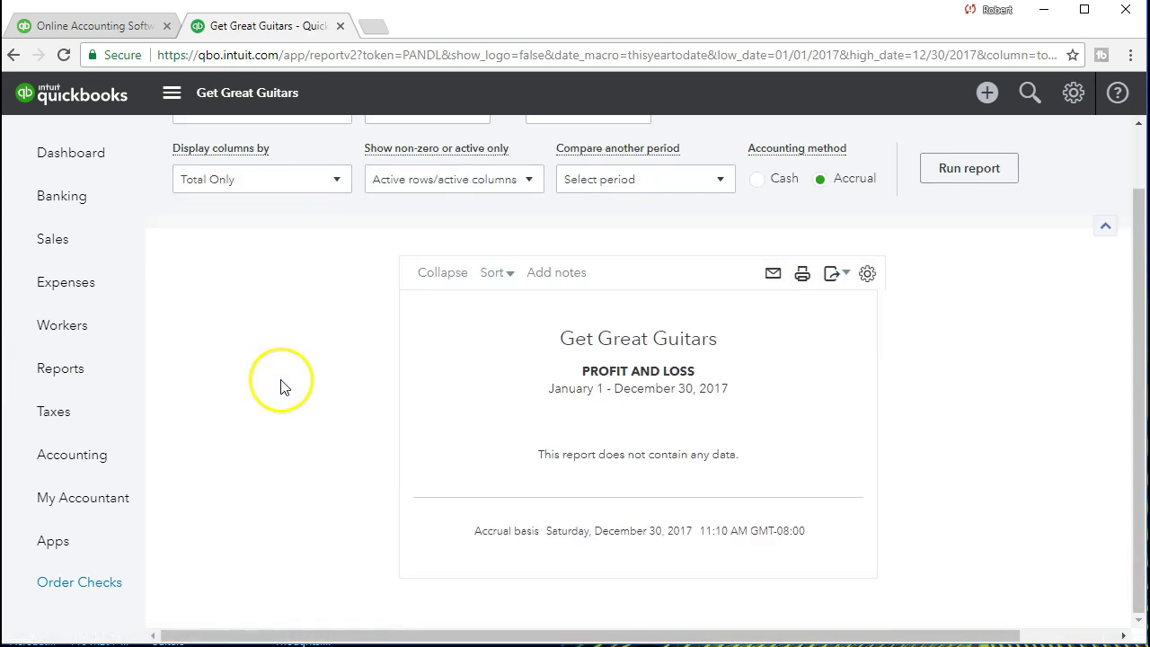
Step: Run Profit and Loss for 02/01/2021 to 02/28/2021 and drill into the 250.00 Interest Income
left_click(456, 181)
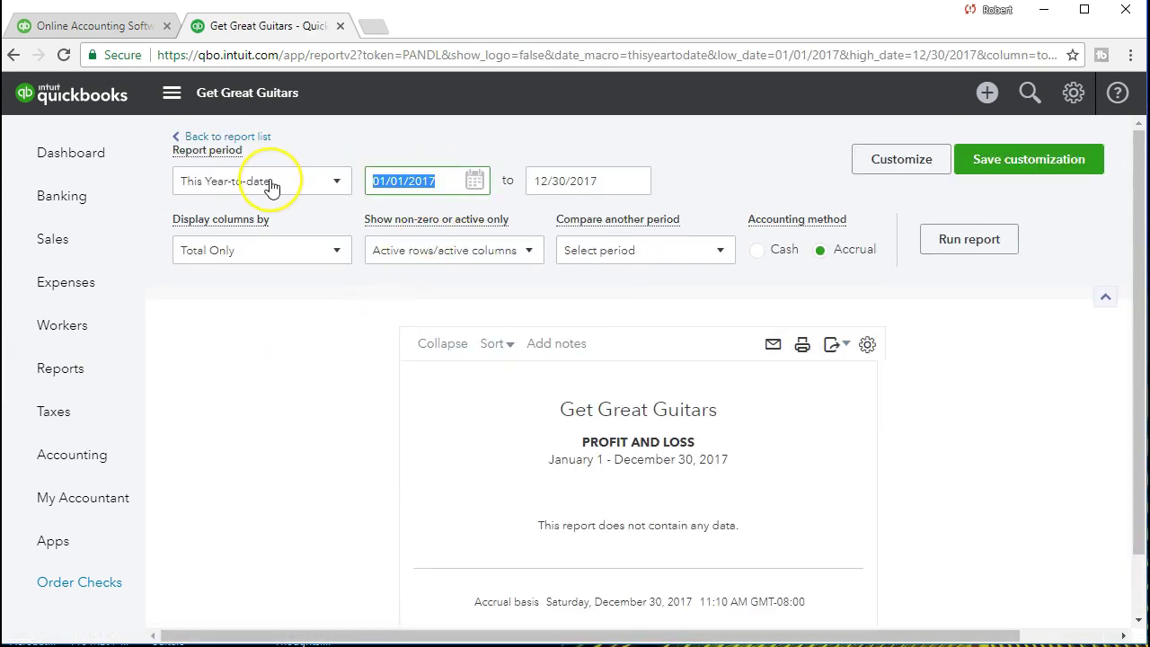
type("02")
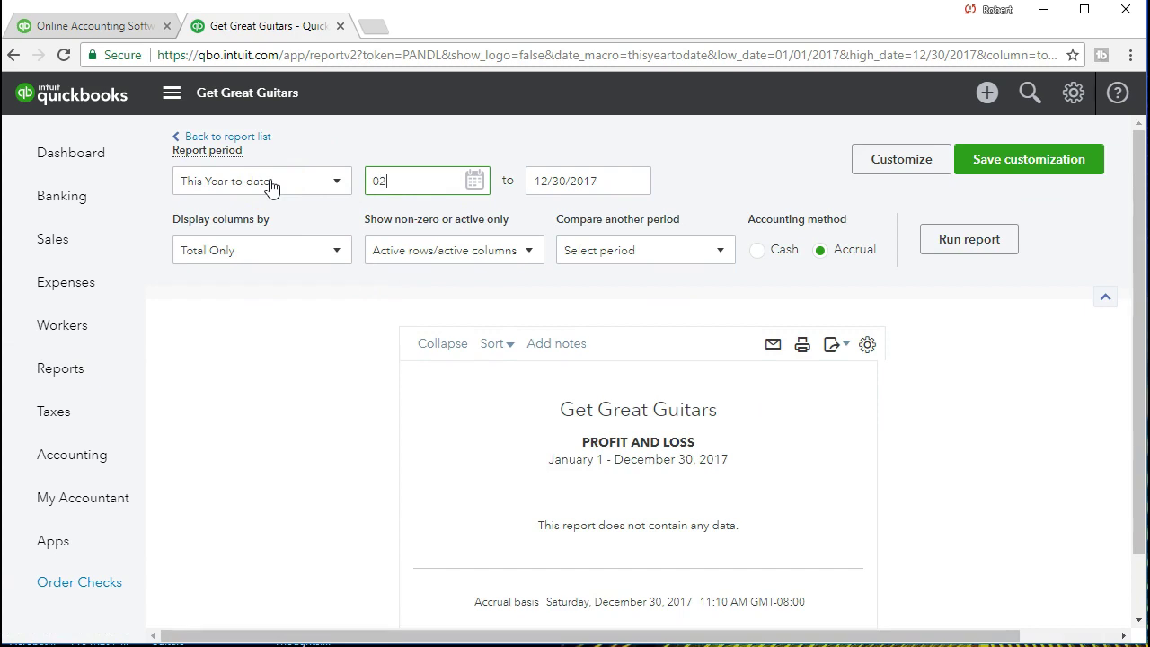
type("/01/2021")
key("Tab")
type("02/28/2021")
key("Tab")
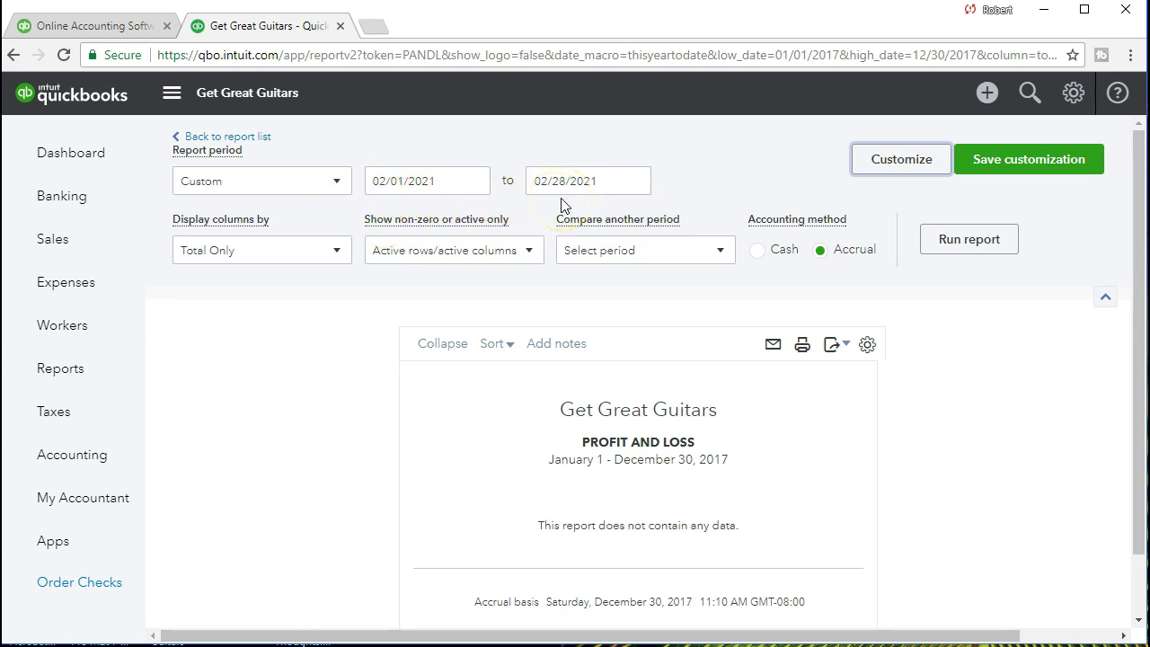
left_click(937, 239)
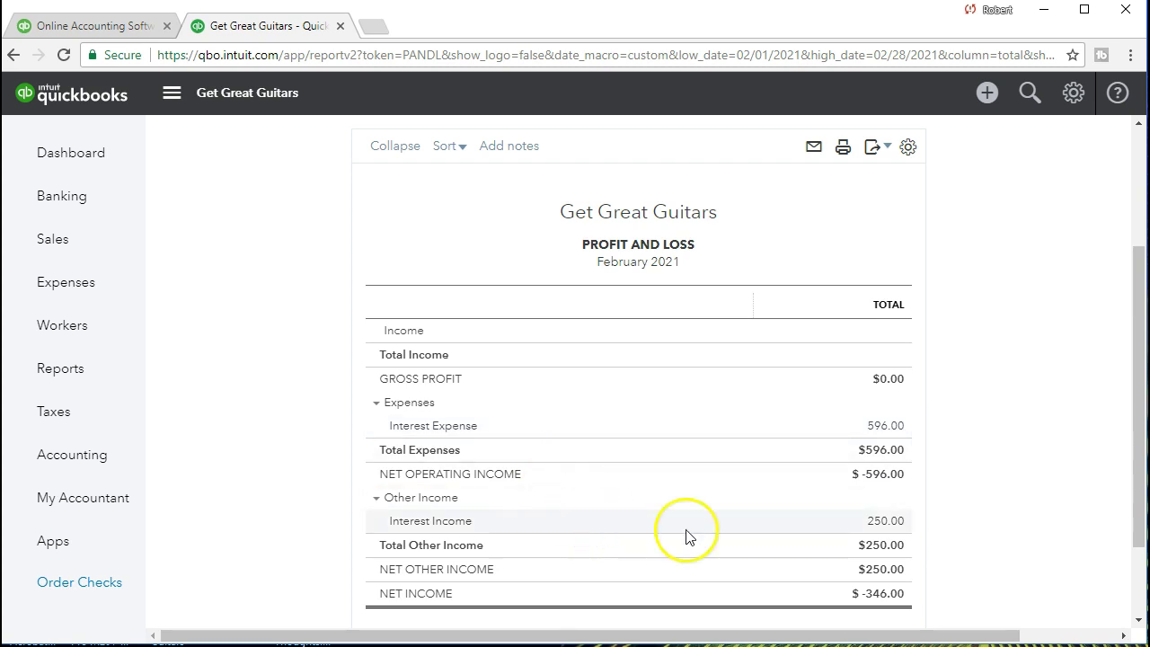
left_click(888, 522)
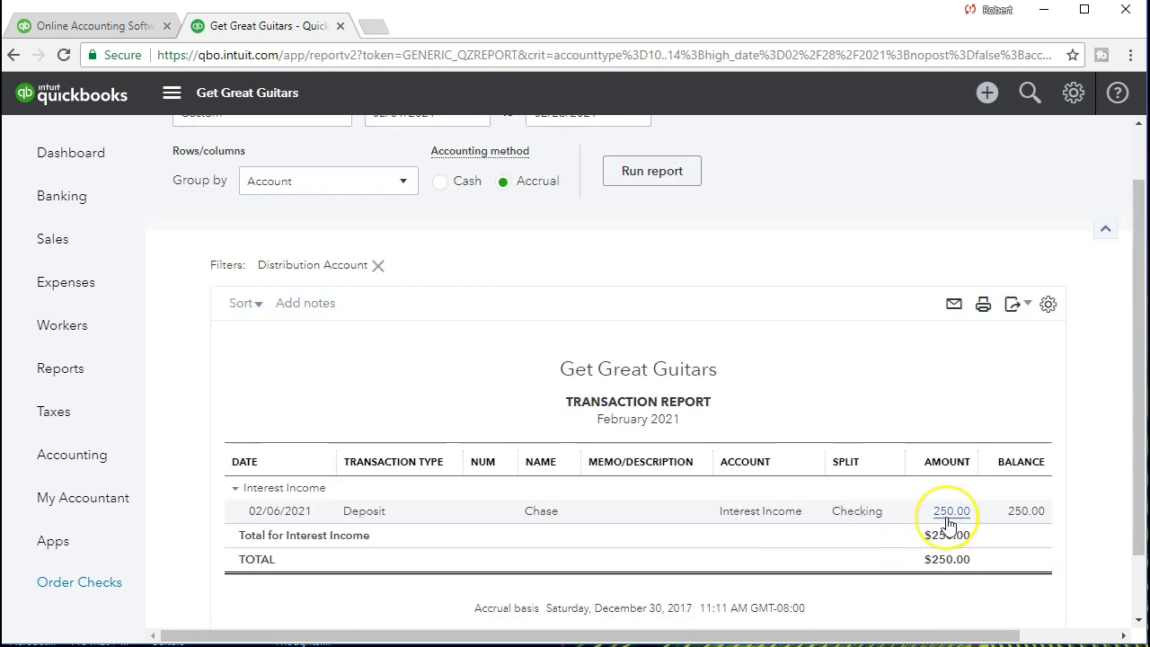
Step: Open the 02/06/2021 deposit and review its 12,000.00 and 250.00 lines totaling $12,250.00
left_click(948, 522)
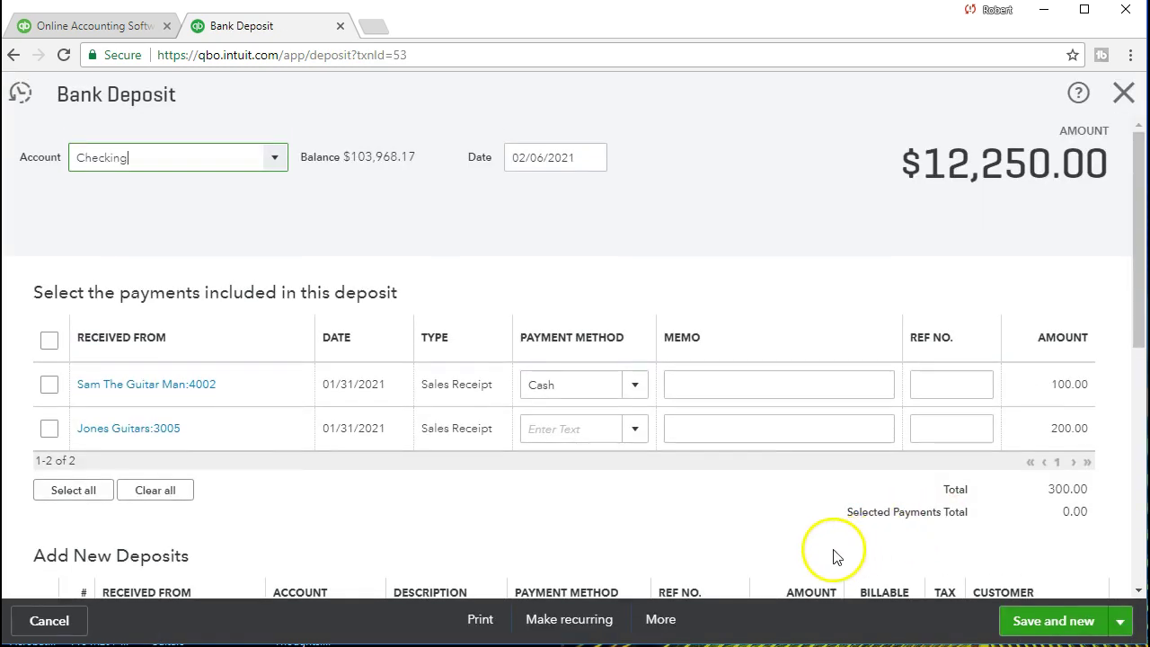
scroll(834, 557, "down", 4)
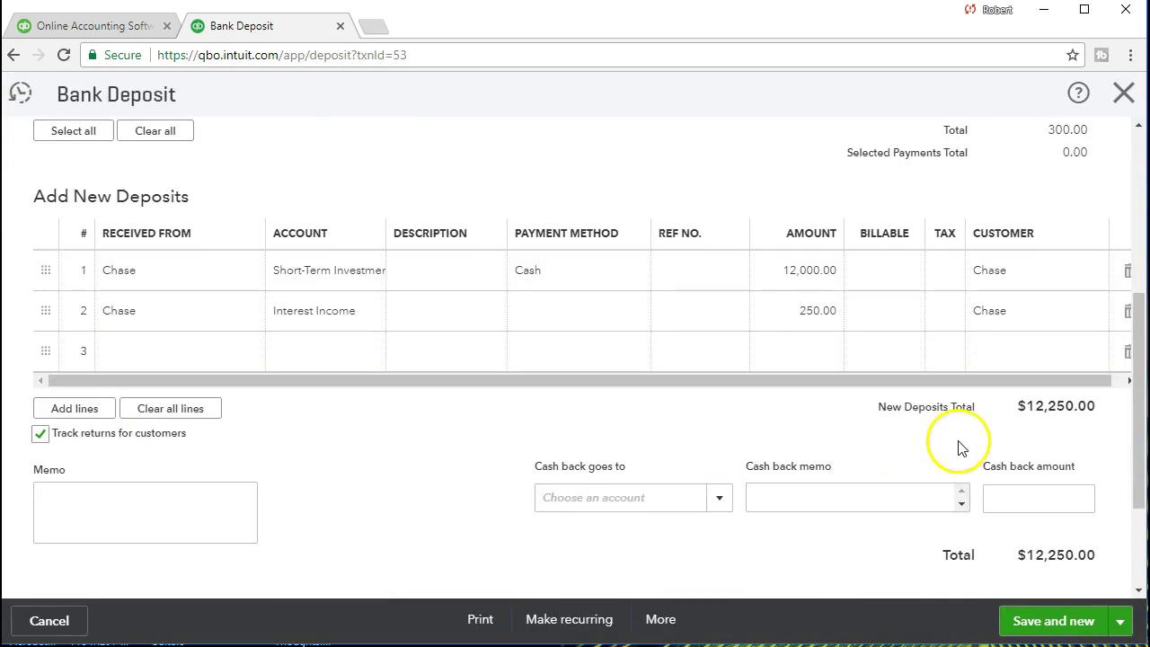